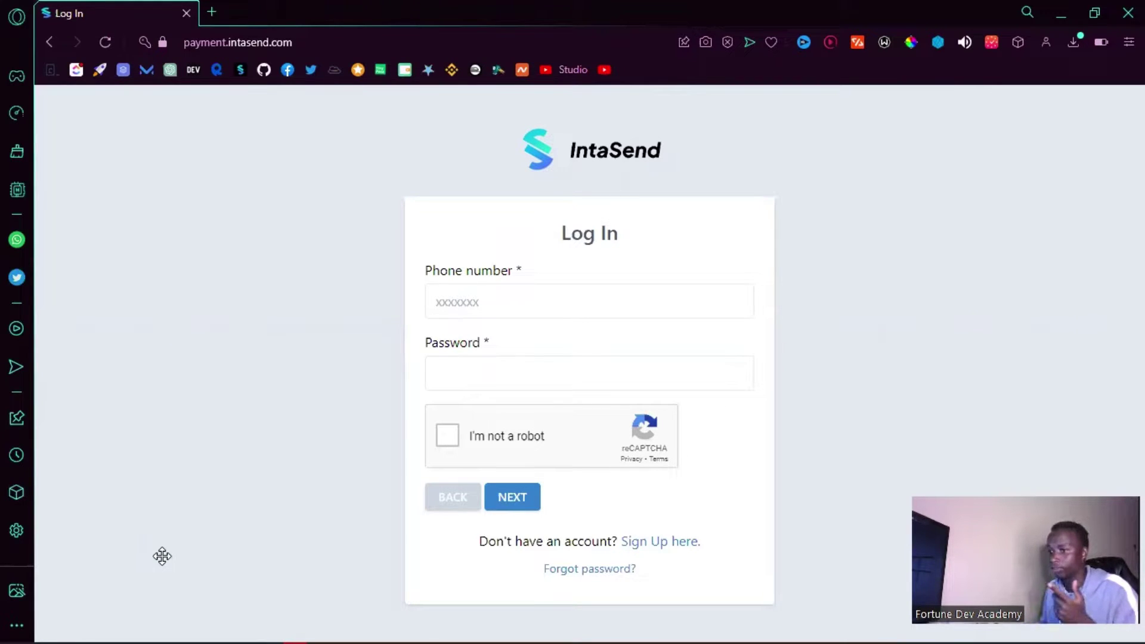
Submit the saved phone number and password with the reCAPTCHA 'I'm not a robot' check passed.
{"action": "left_click", "coordinate": [496, 370]}
{"action": "left_click", "coordinate": [442, 438]}
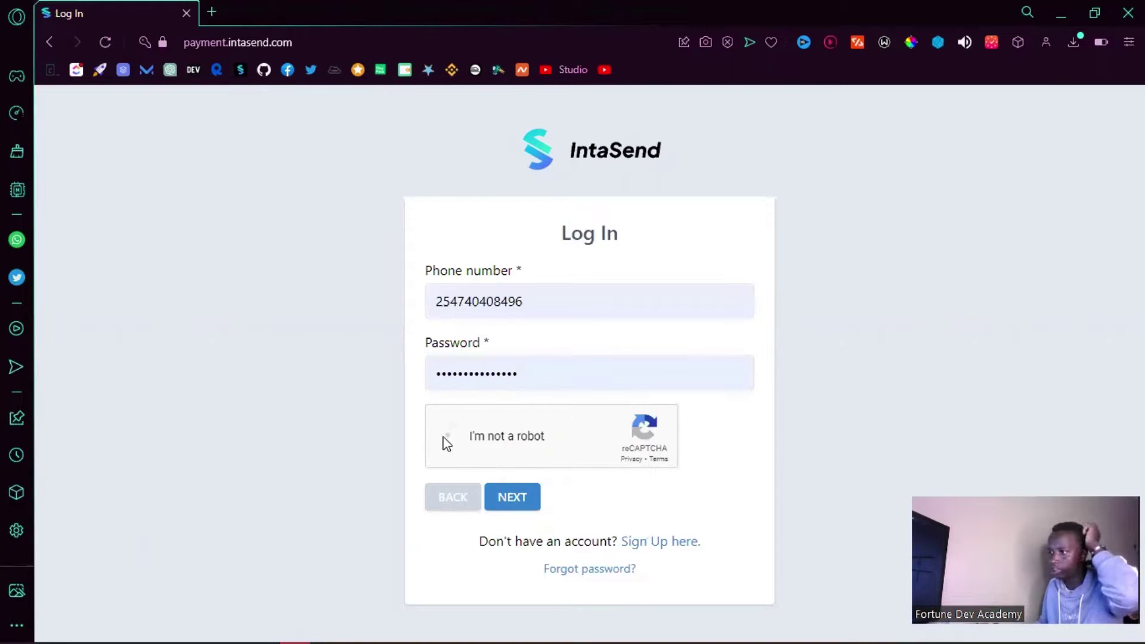
{"action": "left_click", "coordinate": [500, 501]}
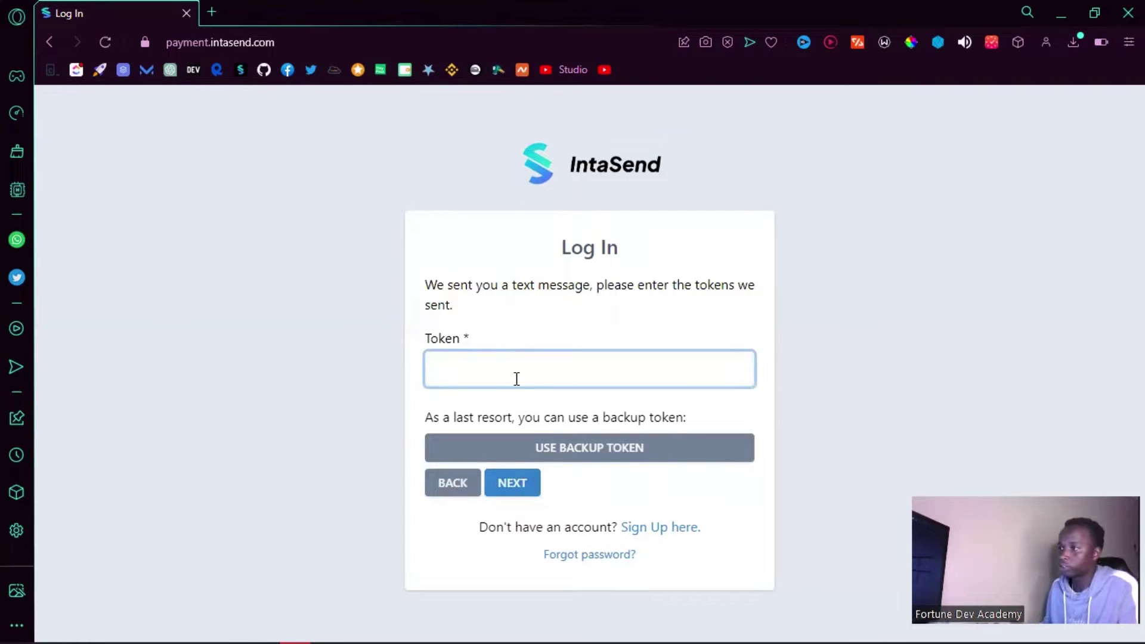
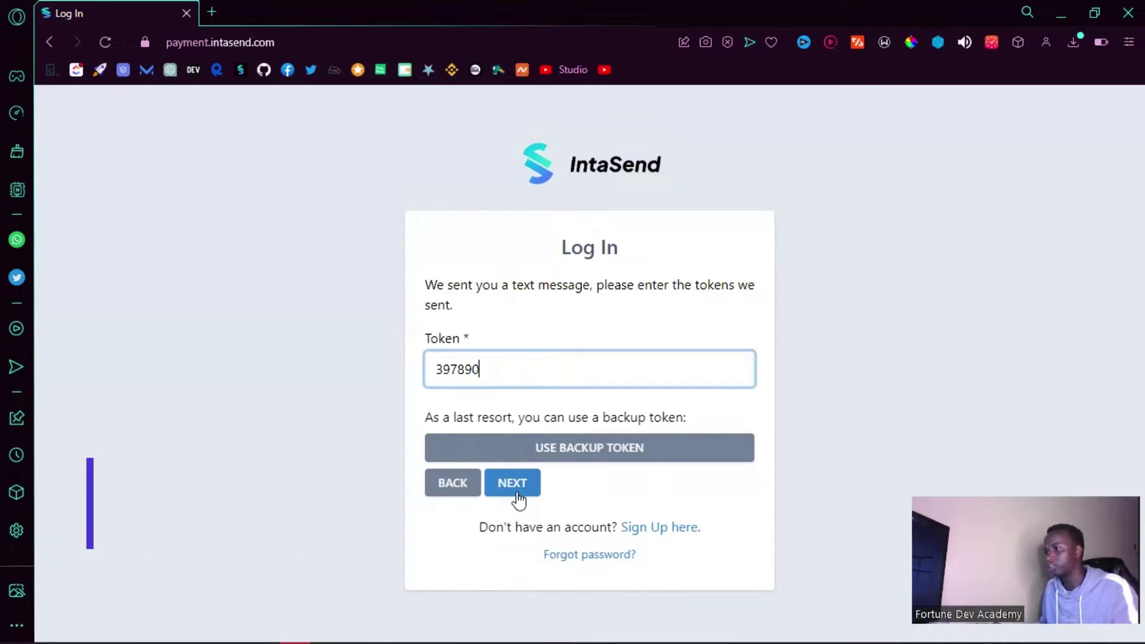
Enter the SMS verification token and submit it to reach the business dashboard.
{"action": "left_click", "coordinate": [518, 499]}
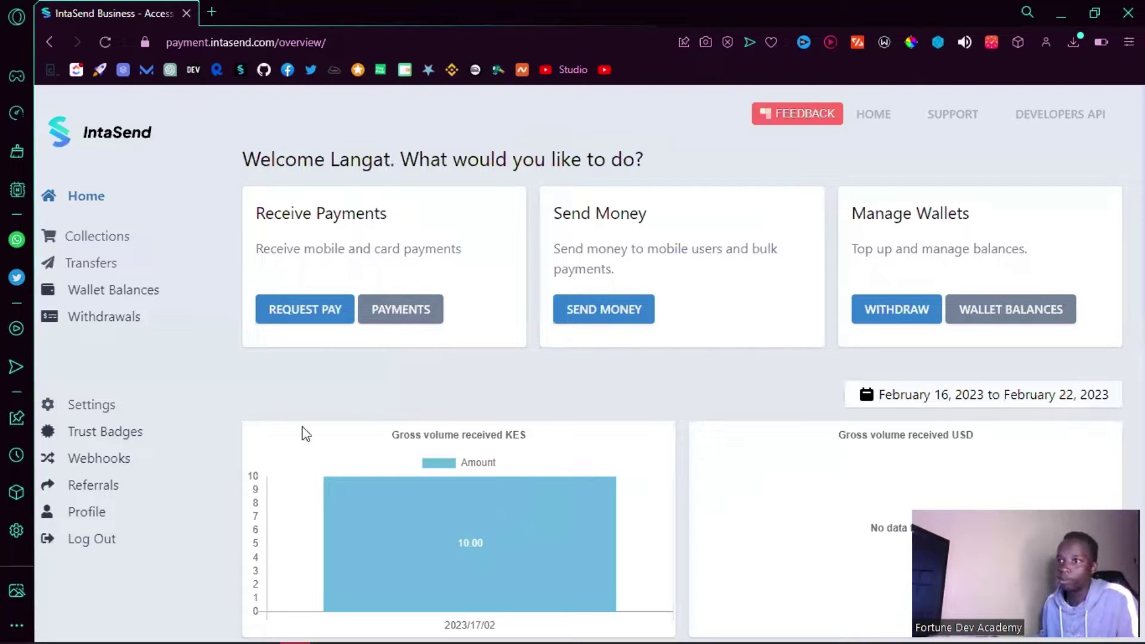
Start a new payment request from REQUEST PAY under Receive Payments.
{"action": "left_click", "coordinate": [286, 328]}
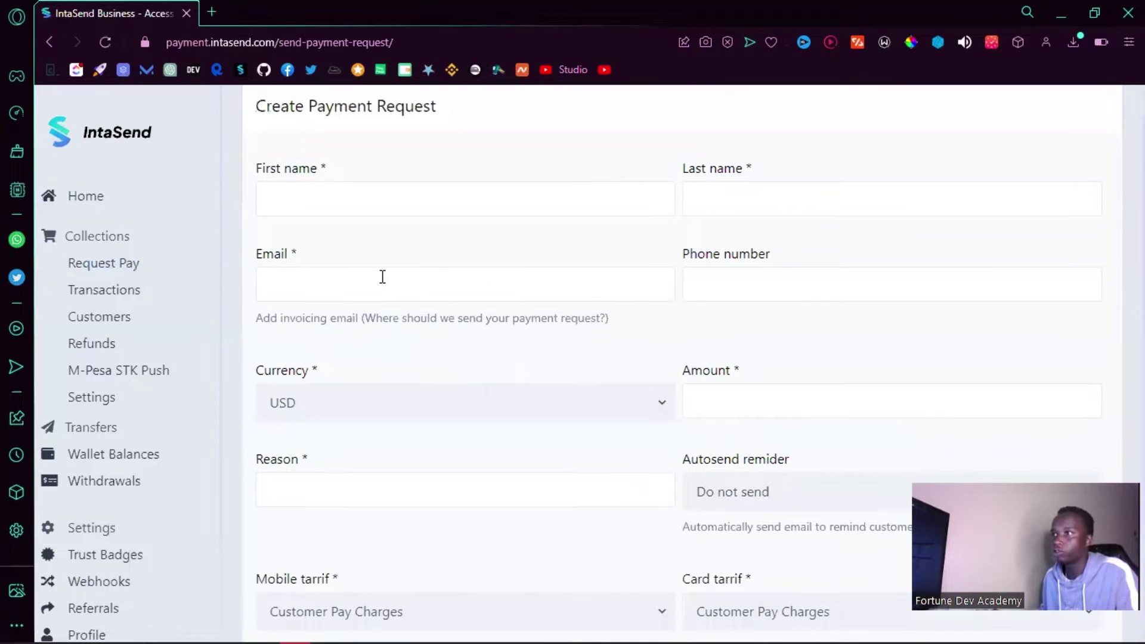
Enter first name Test, last name Doe and the saved invoicing email for the recipient.
{"action": "left_click", "coordinate": [360, 268]}
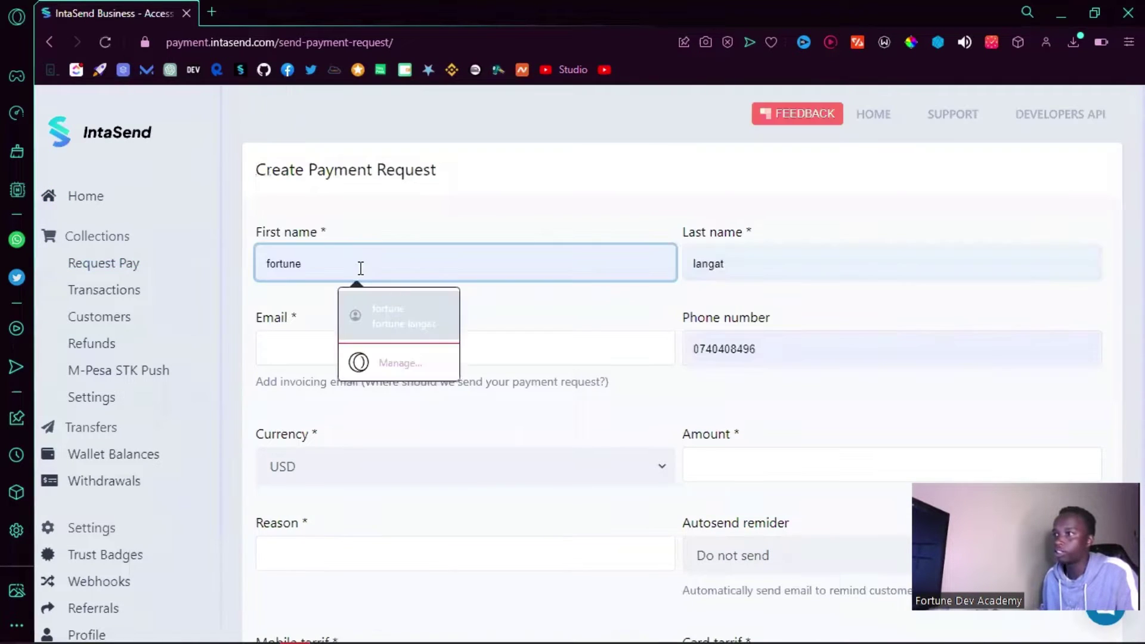
{"action": "type", "text": "Test"}
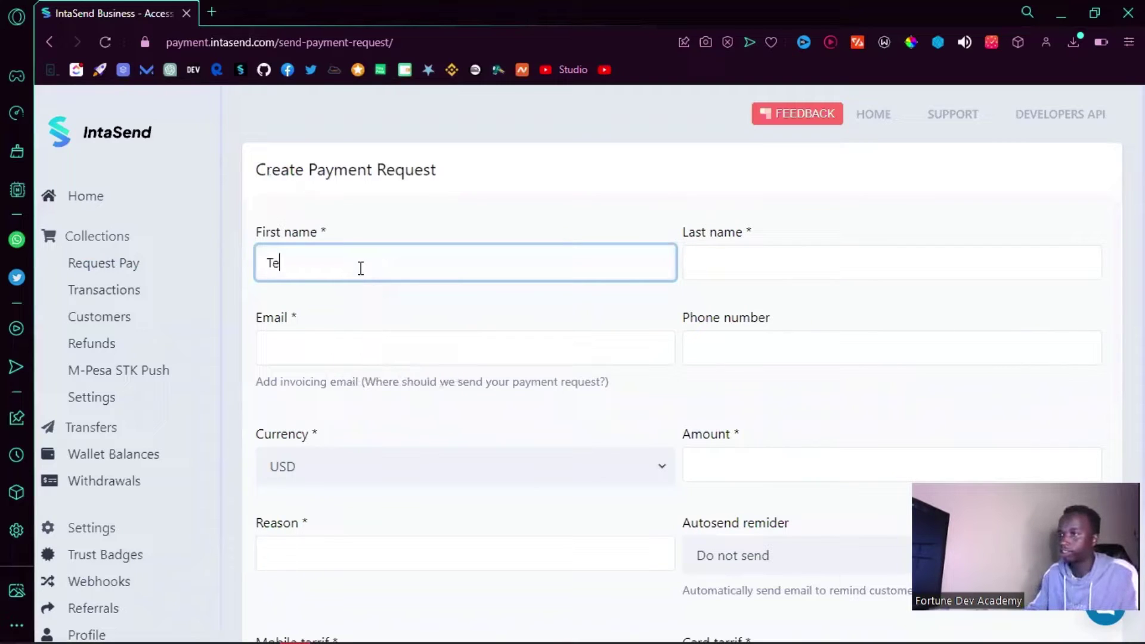
{"action": "left_click", "coordinate": [855, 270]}
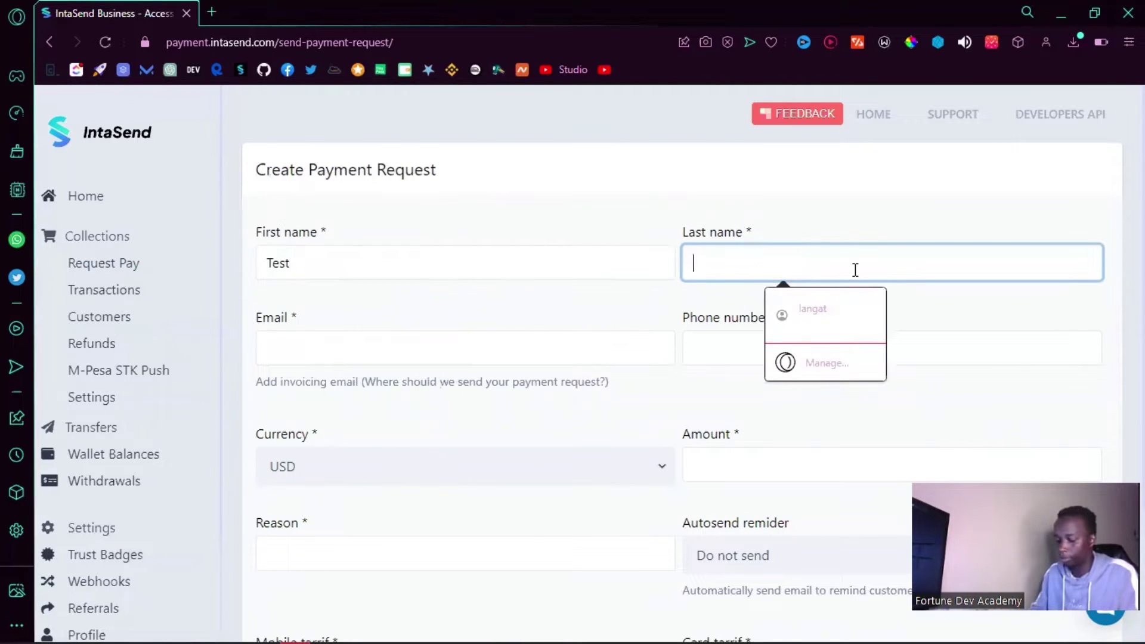
{"action": "type", "text": "Doe"}
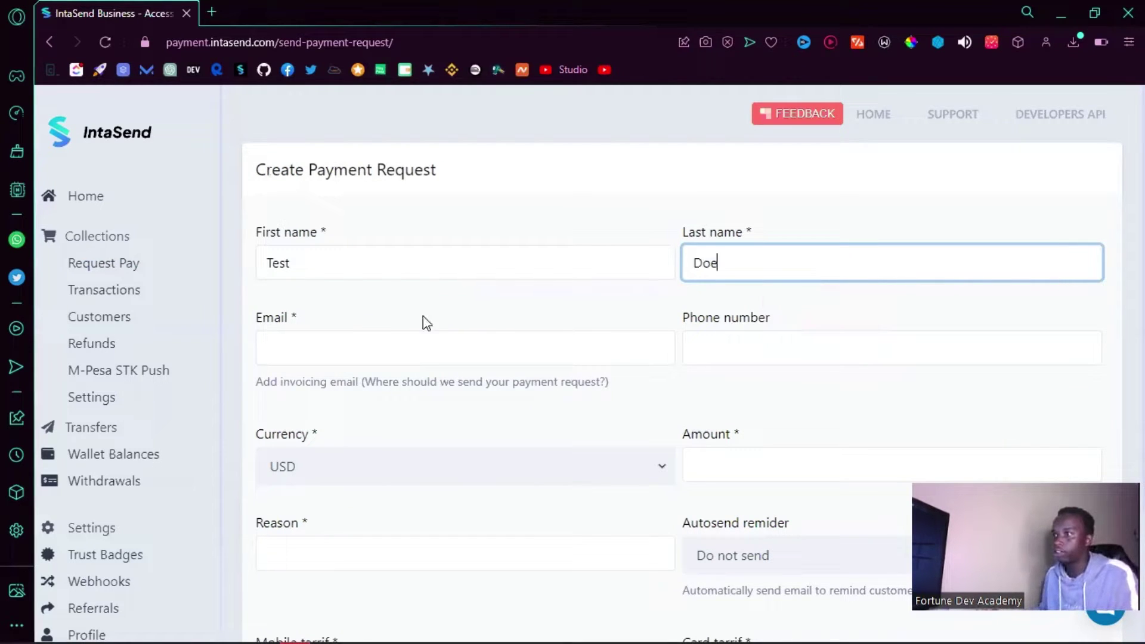
{"action": "left_click", "coordinate": [430, 339]}
{"action": "left_click", "coordinate": [458, 395]}
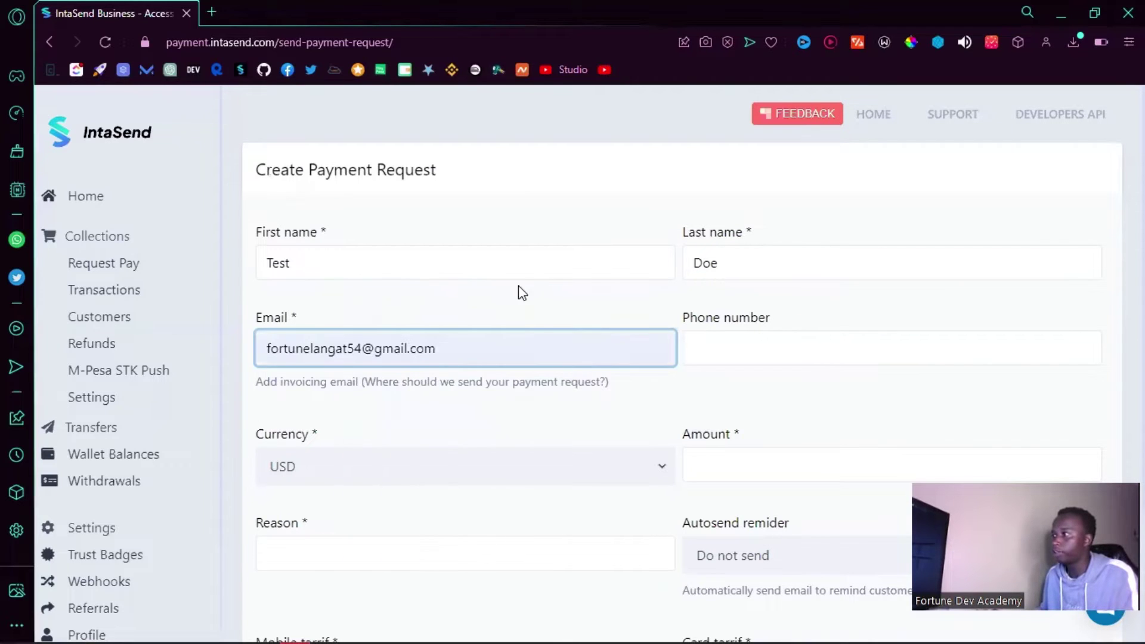
{"action": "left_click", "coordinate": [465, 378]}
{"action": "scroll", "coordinate": [723, 189], "scroll_direction": "down", "scroll_amount": 3}
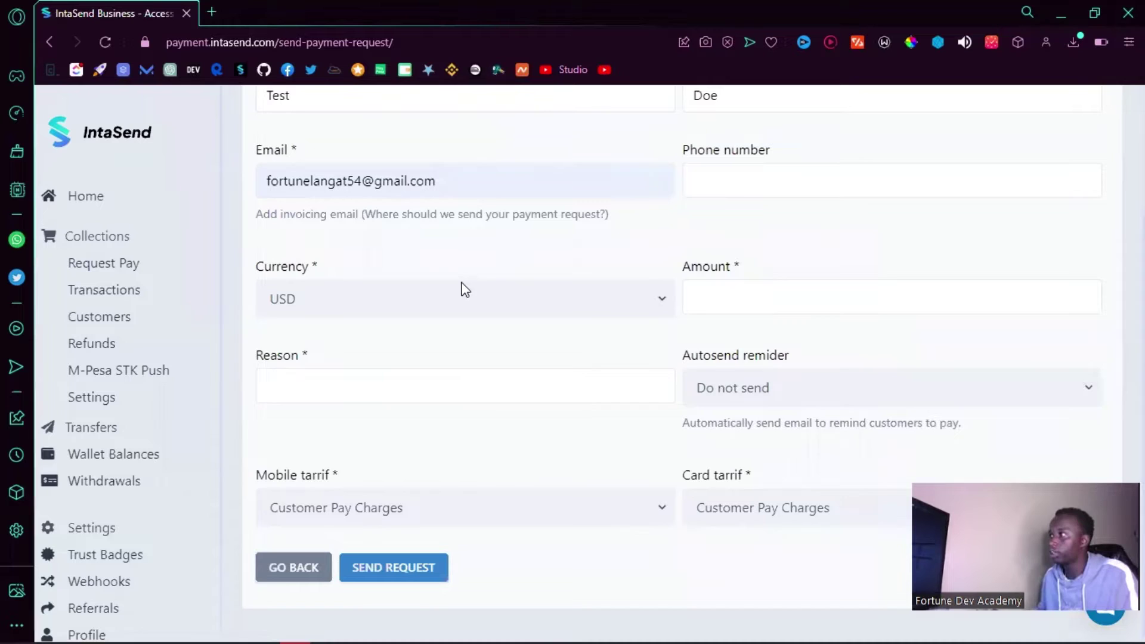
Keep the currency as USD and set the request amount to 10.
{"action": "left_click", "coordinate": [428, 306]}
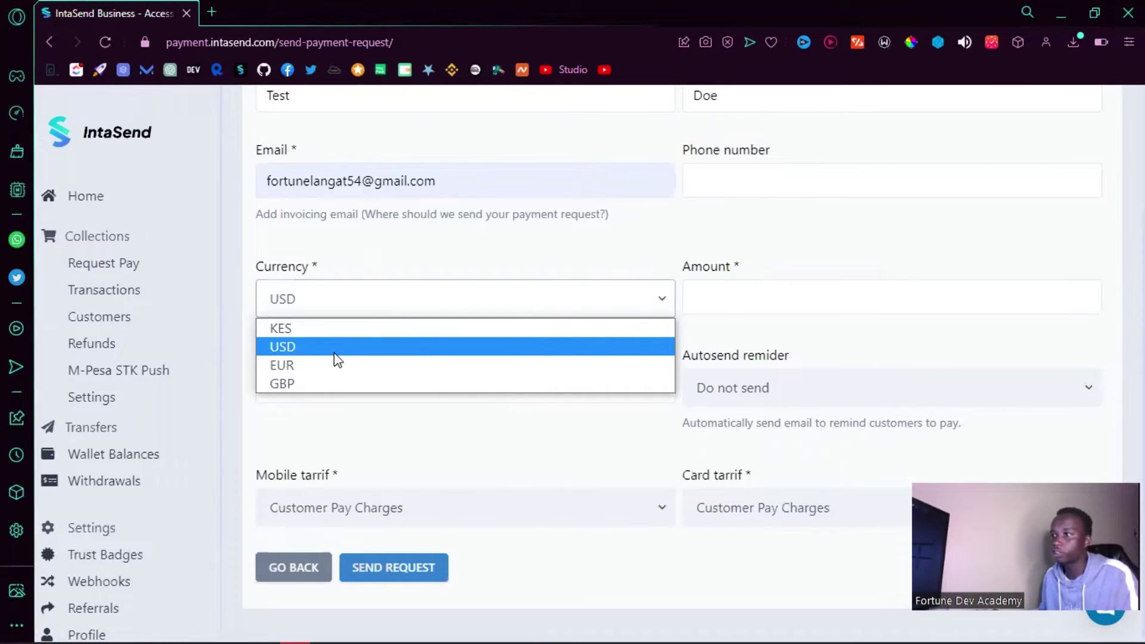
{"action": "left_click", "coordinate": [747, 301]}
{"action": "left_click", "coordinate": [747, 301]}
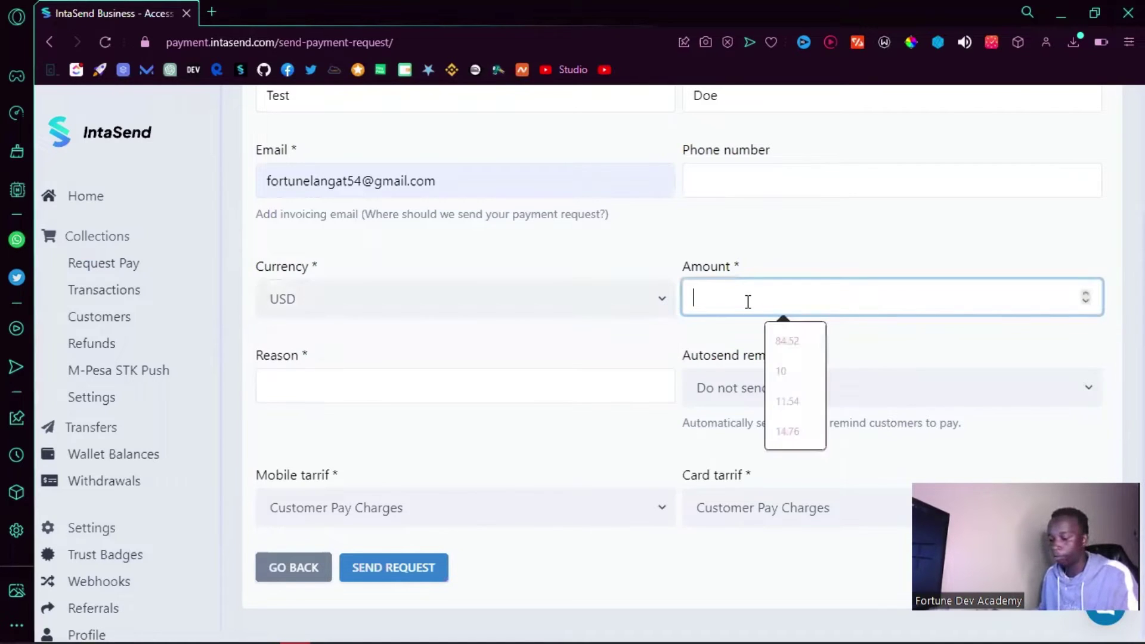
{"action": "type", "text": "10"}
{"action": "left_click", "coordinate": [538, 321]}
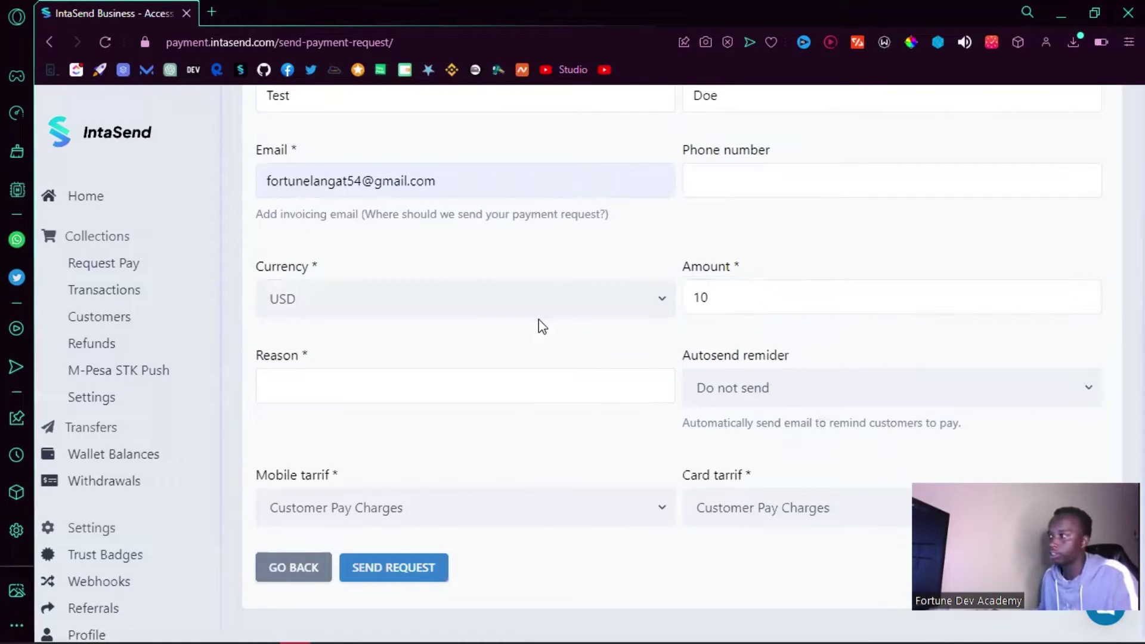
Enter the reason 'Payment for work done', correcting the typos.
{"action": "left_click", "coordinate": [468, 382]}
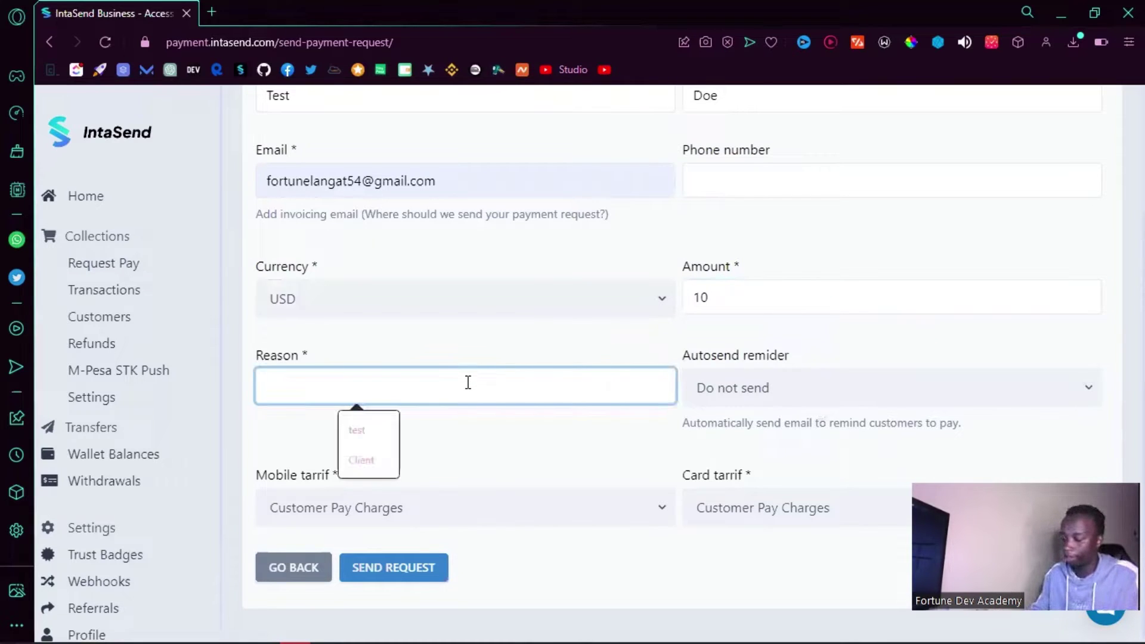
{"action": "type", "text": "Pyment"}
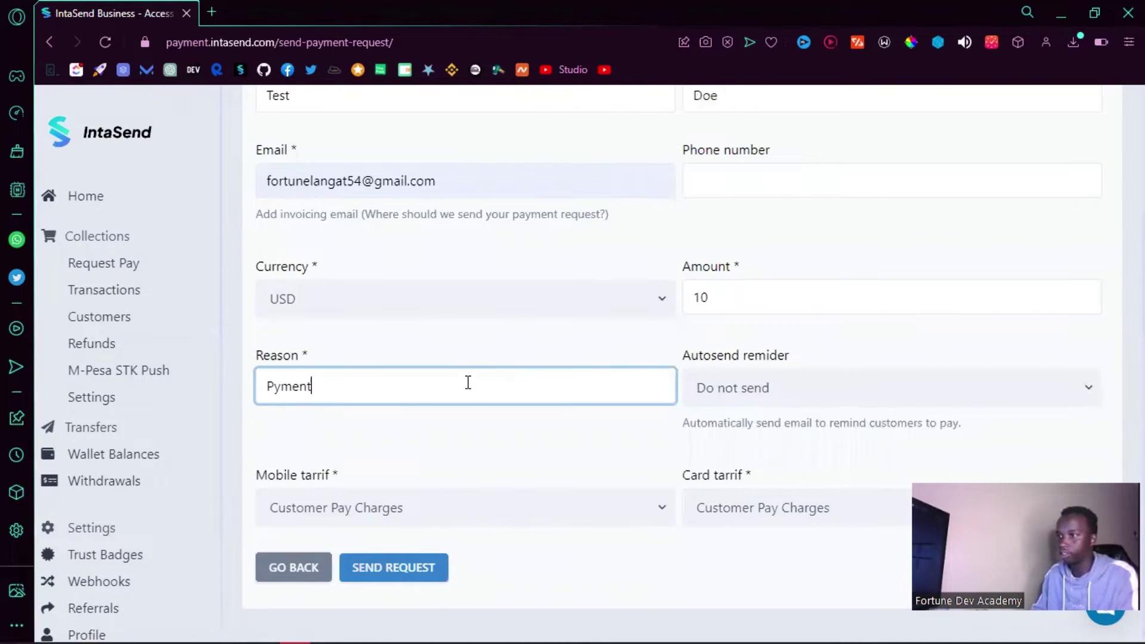
{"action": "key", "text": "BackSpace"}
{"action": "key", "text": "BackSpace"}
{"action": "key", "text": "BackSpace"}
{"action": "key", "text": "BackSpace"}
{"action": "key", "text": "BackSpace"}
{"action": "type", "text": "ay"}
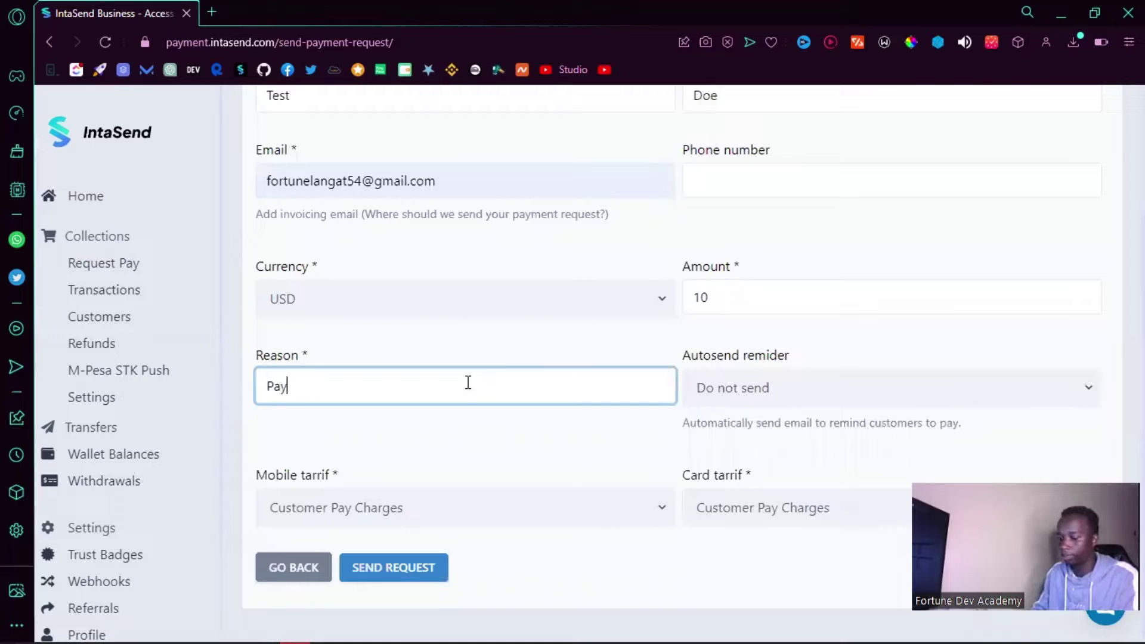
{"action": "type", "text": "ment"}
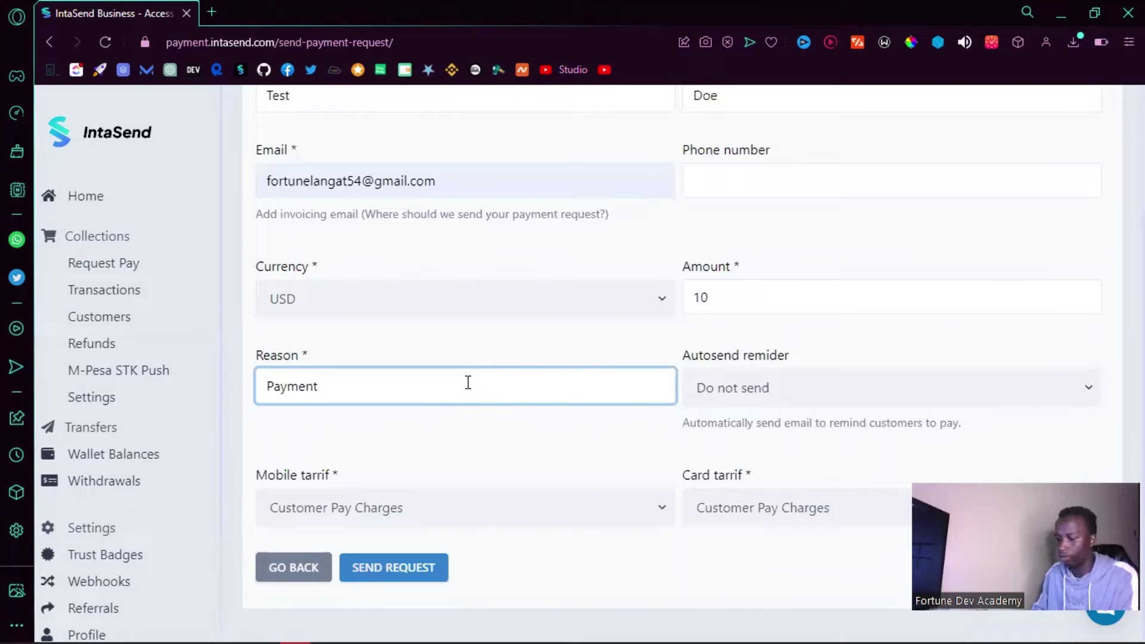
{"action": "type", "text": " for wor"}
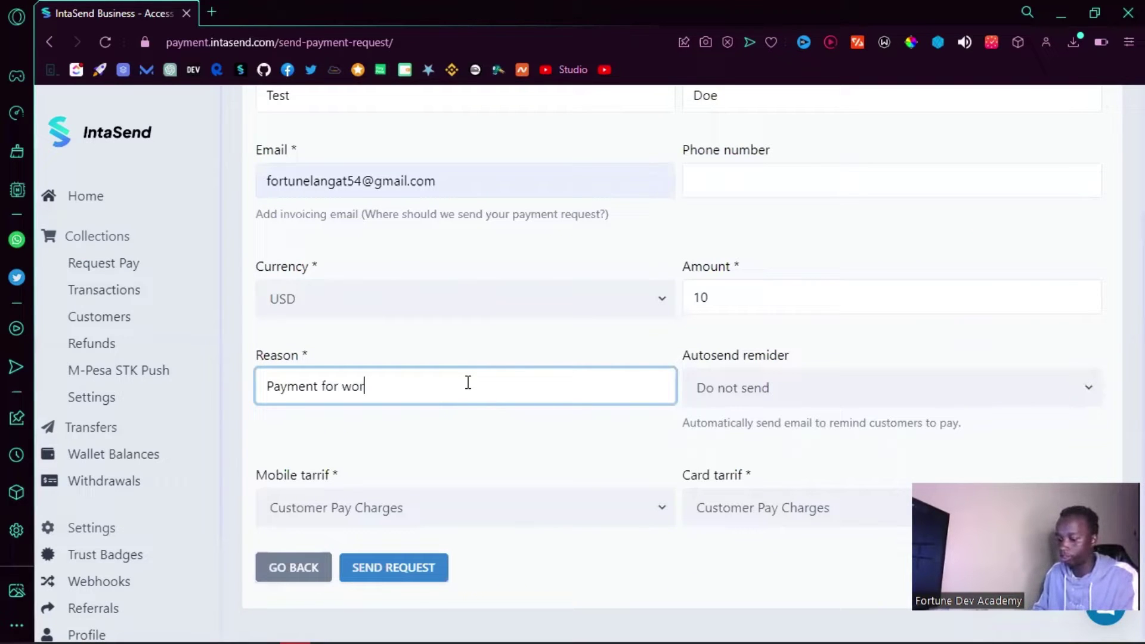
{"action": "type", "text": "k donwe"}
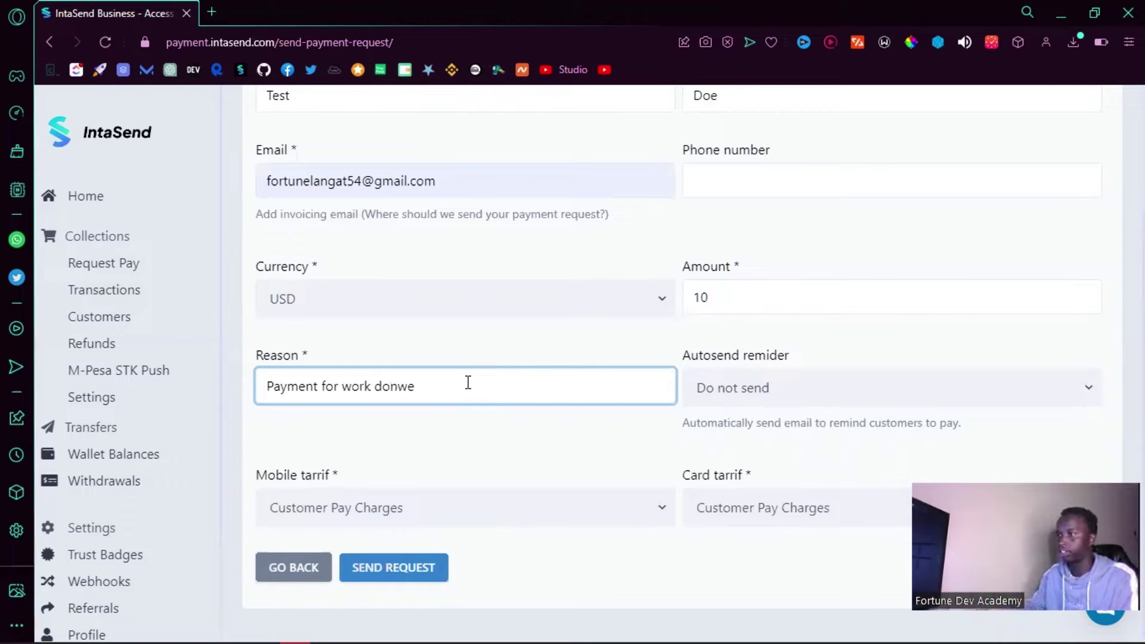
{"action": "key", "text": "BackSpace"}
{"action": "key", "text": "BackSpace"}
{"action": "type", "text": "e"}
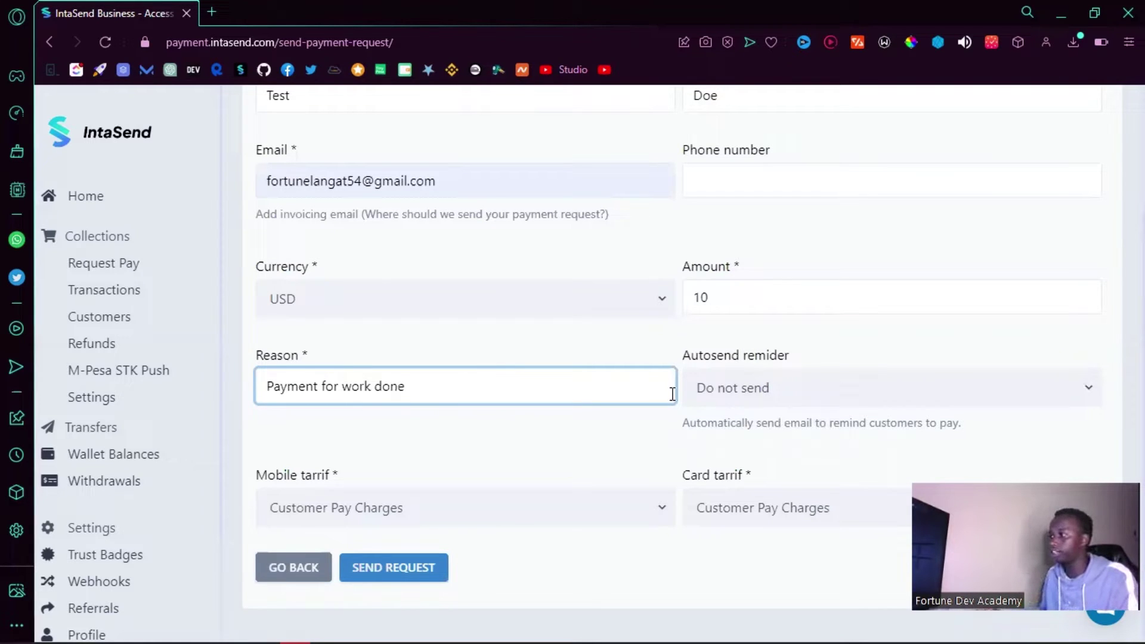
Set the reminder to 'After a day', keep 'Customer Pay Charges' for mobile tariff, and submit.
{"action": "left_click", "coordinate": [828, 386]}
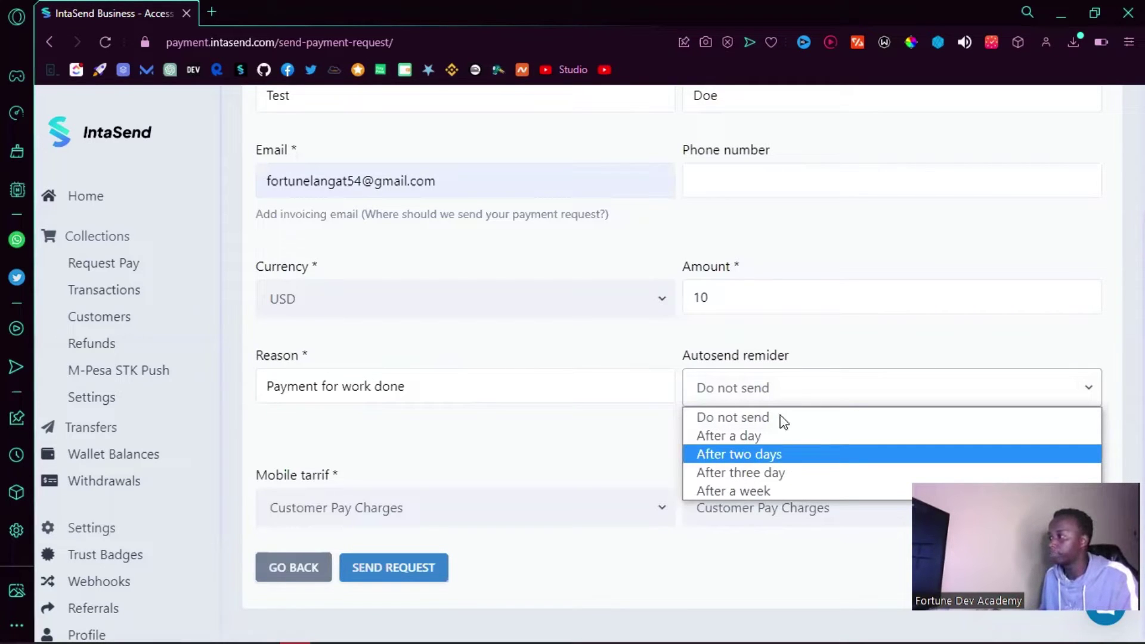
{"action": "key", "text": "Down"}
{"action": "key", "text": "Return"}
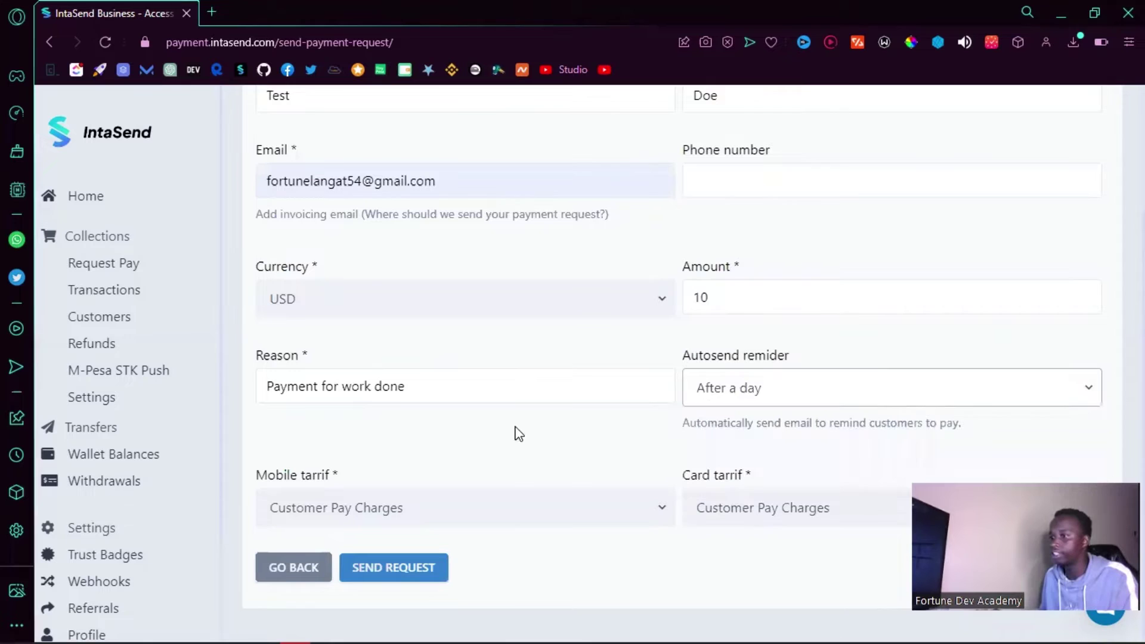
{"action": "scroll", "coordinate": [464, 497], "scroll_direction": "down", "scroll_amount": 1}
{"action": "left_click", "coordinate": [510, 516]}
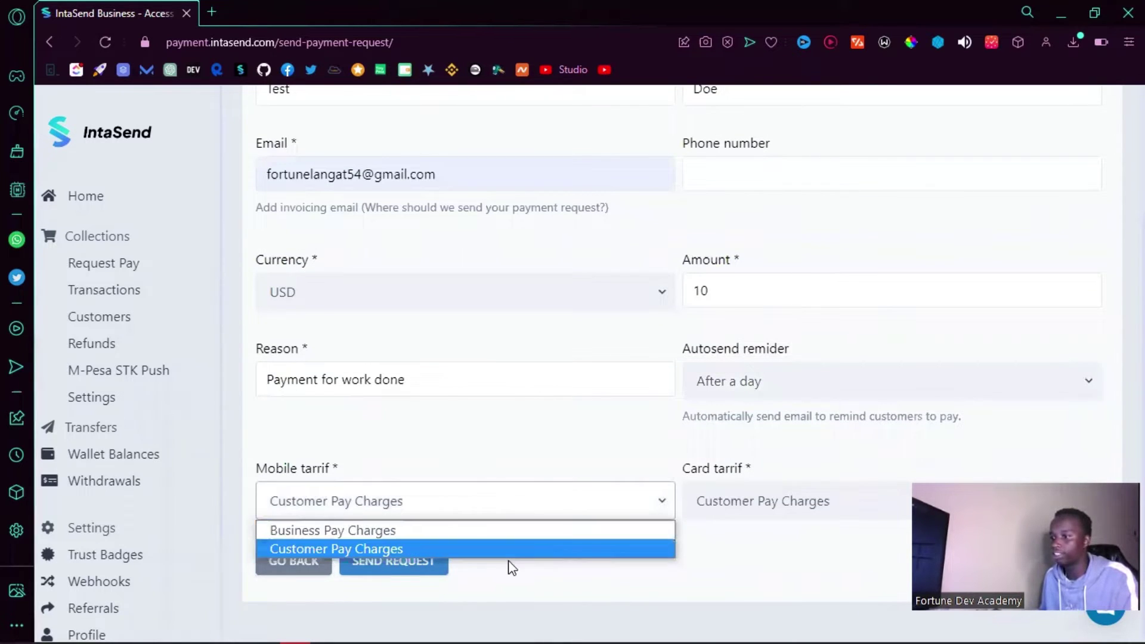
{"action": "left_click", "coordinate": [453, 548]}
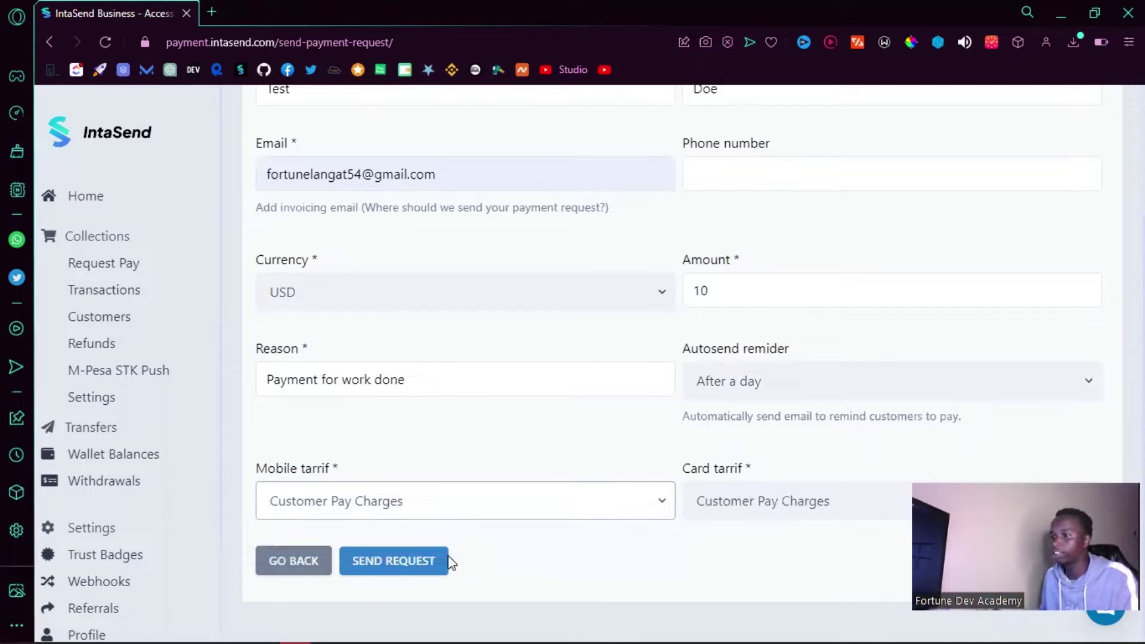
{"action": "left_click", "coordinate": [398, 575]}
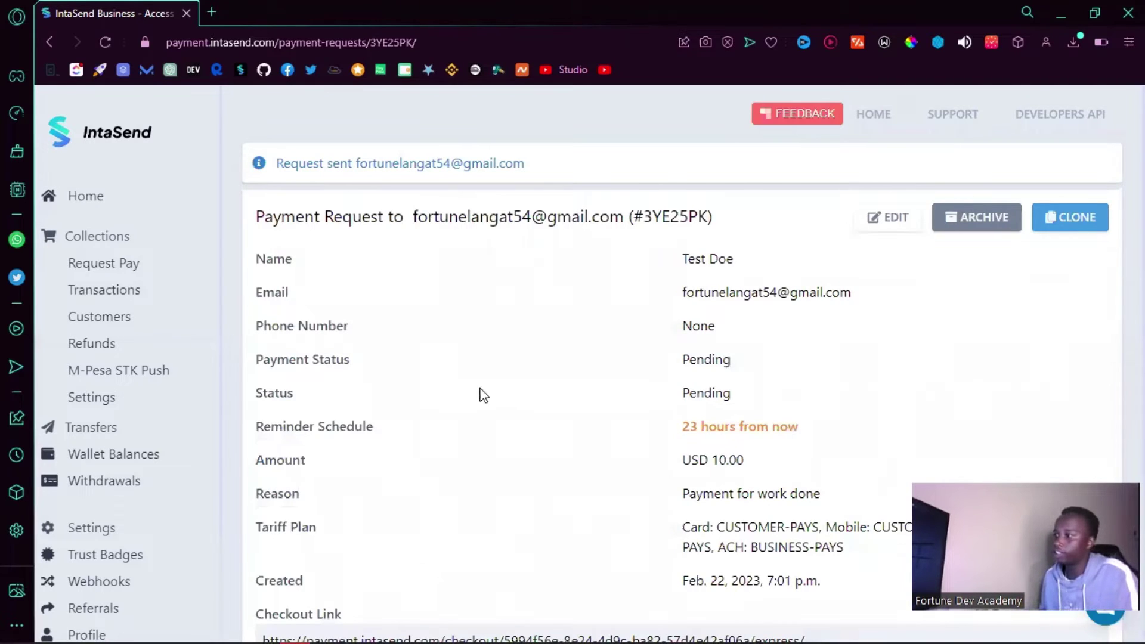
Copy the request's checkout link and open it in a new tab.
{"action": "scroll", "coordinate": [514, 391], "scroll_direction": "down", "scroll_amount": 4}
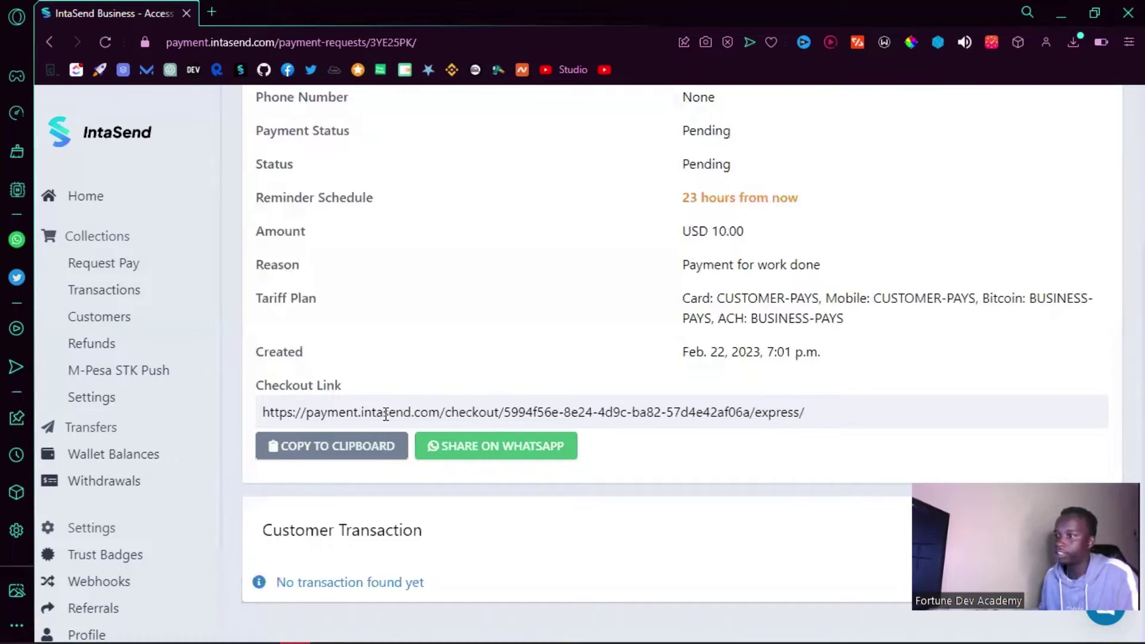
{"action": "left_click", "coordinate": [322, 457]}
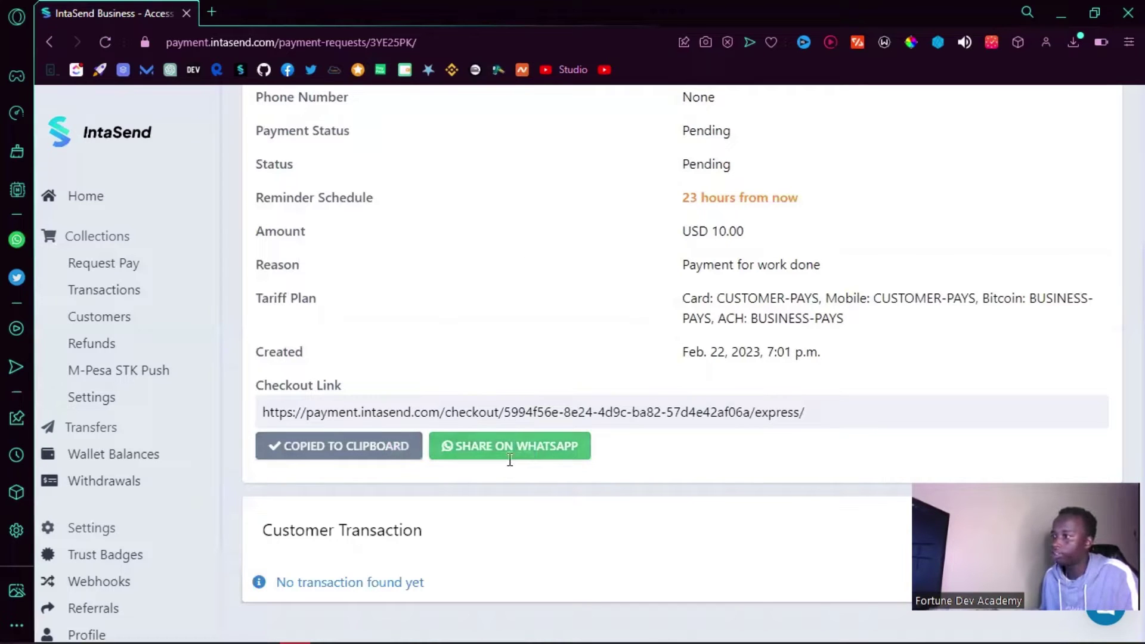
{"action": "key", "text": "shift+Tab"}
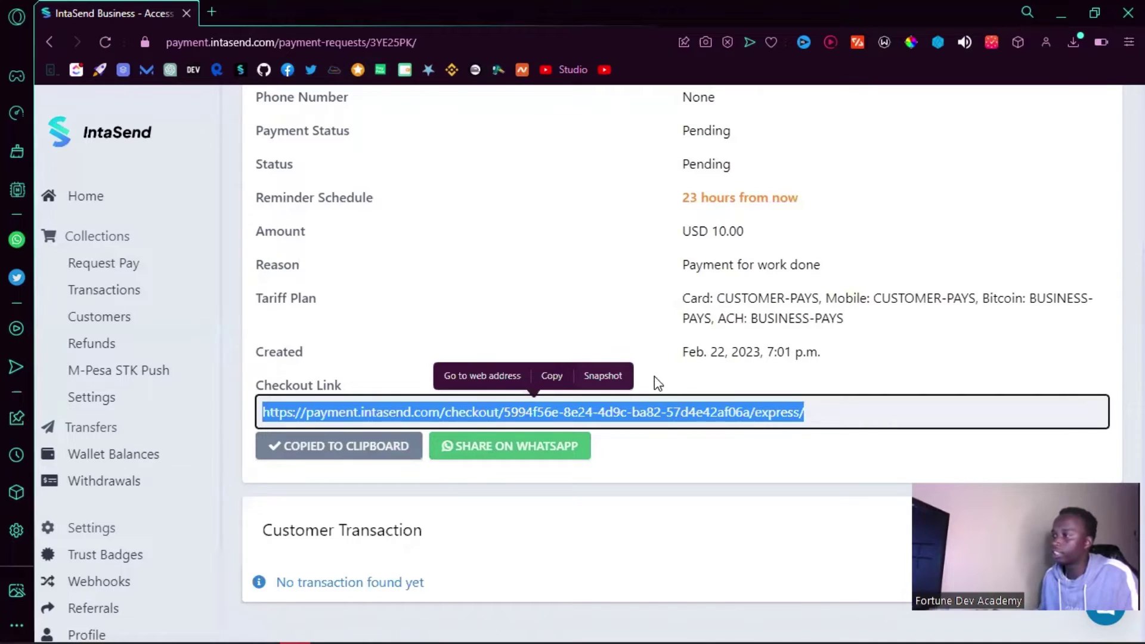
{"action": "left_click", "coordinate": [489, 378]}
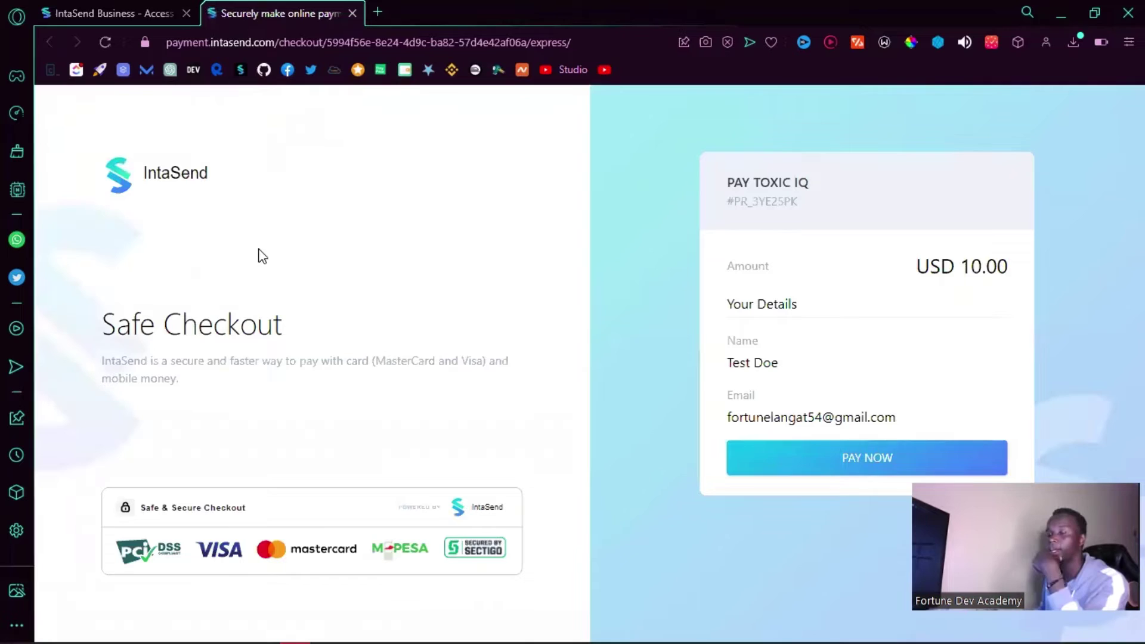
Switch back to the IntaSend Business tab showing the payment request details.
{"action": "left_click", "coordinate": [123, 8]}
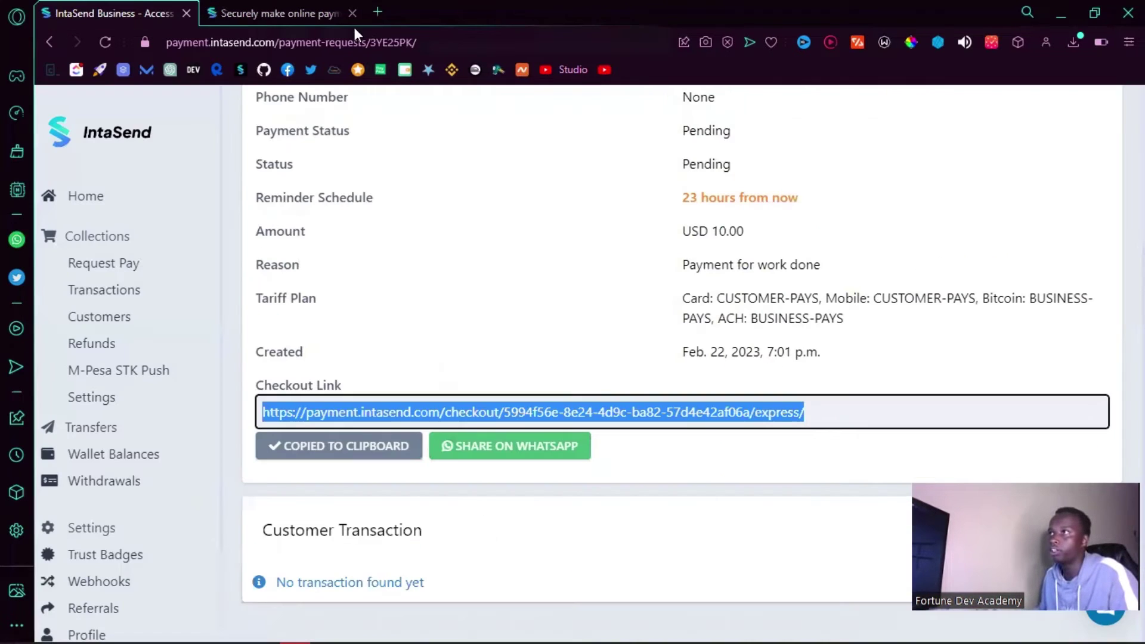
Load Gmail at mail.google.com in a new browser tab.
{"action": "left_click", "coordinate": [376, 13]}
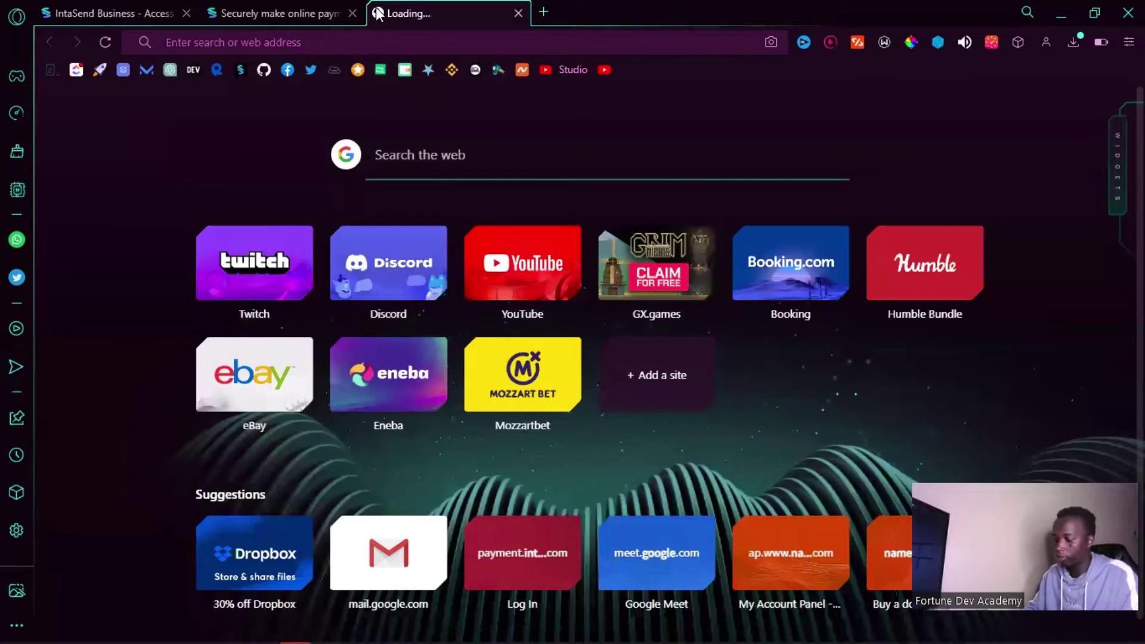
{"action": "type", "text": "mail.google.com"}
{"action": "key", "text": "Return"}
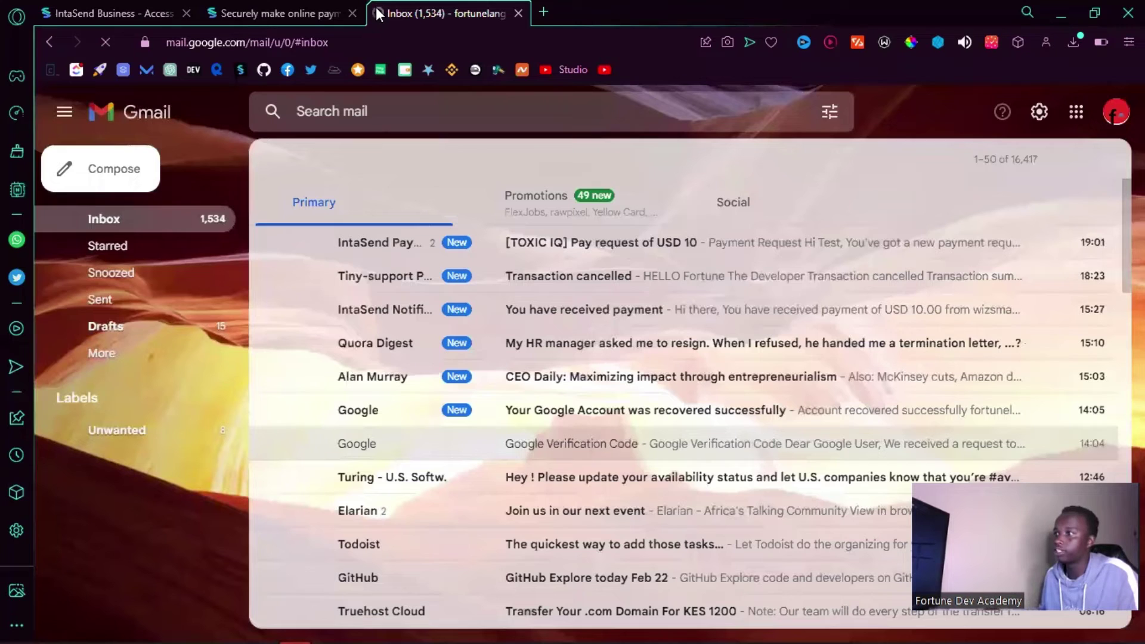
Open the '[TOXIC IQ] Pay request of USD 10' email and follow Pay Now to checkout.
{"action": "left_click", "coordinate": [548, 257]}
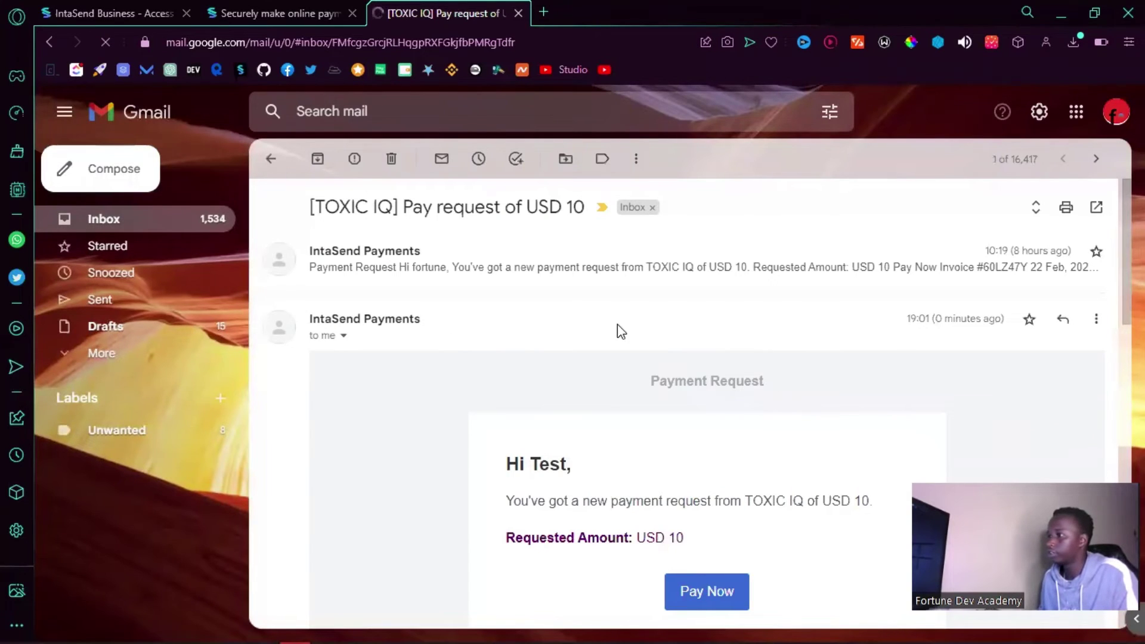
{"action": "scroll", "coordinate": [511, 332], "scroll_direction": "down", "scroll_amount": 3}
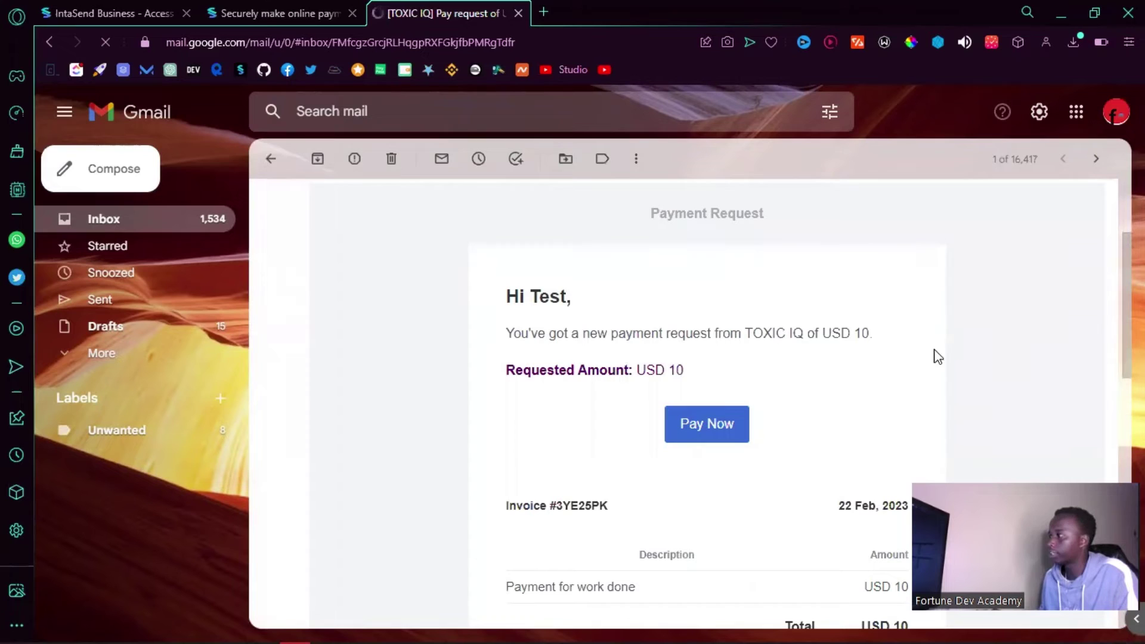
{"action": "scroll", "coordinate": [659, 332], "scroll_direction": "down", "scroll_amount": 4}
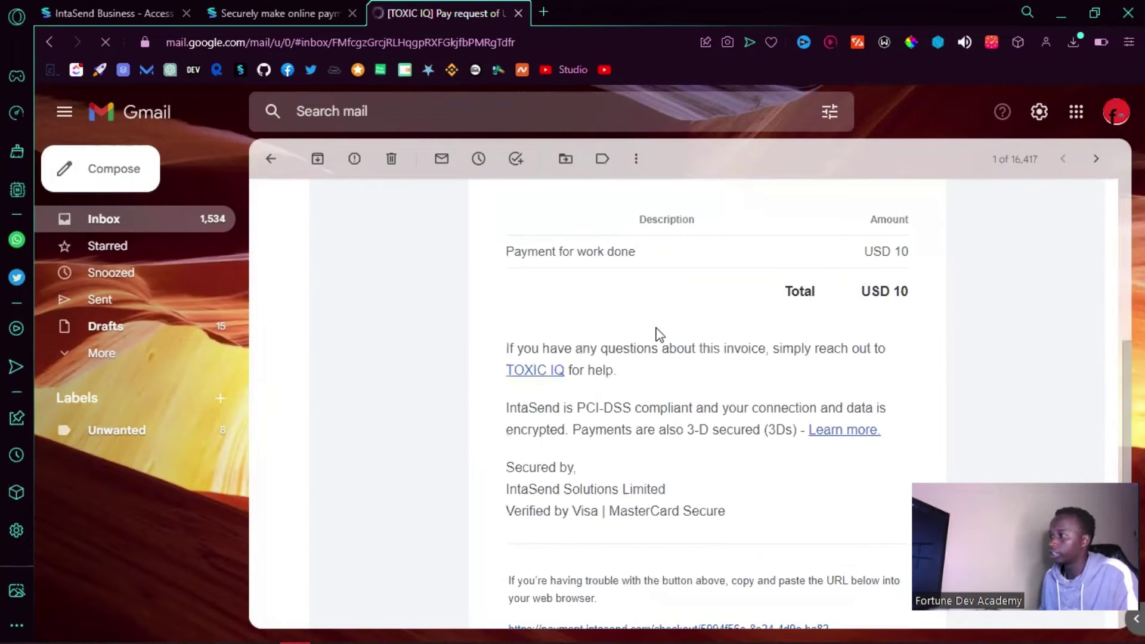
{"action": "scroll", "coordinate": [691, 322], "scroll_direction": "up", "scroll_amount": 3}
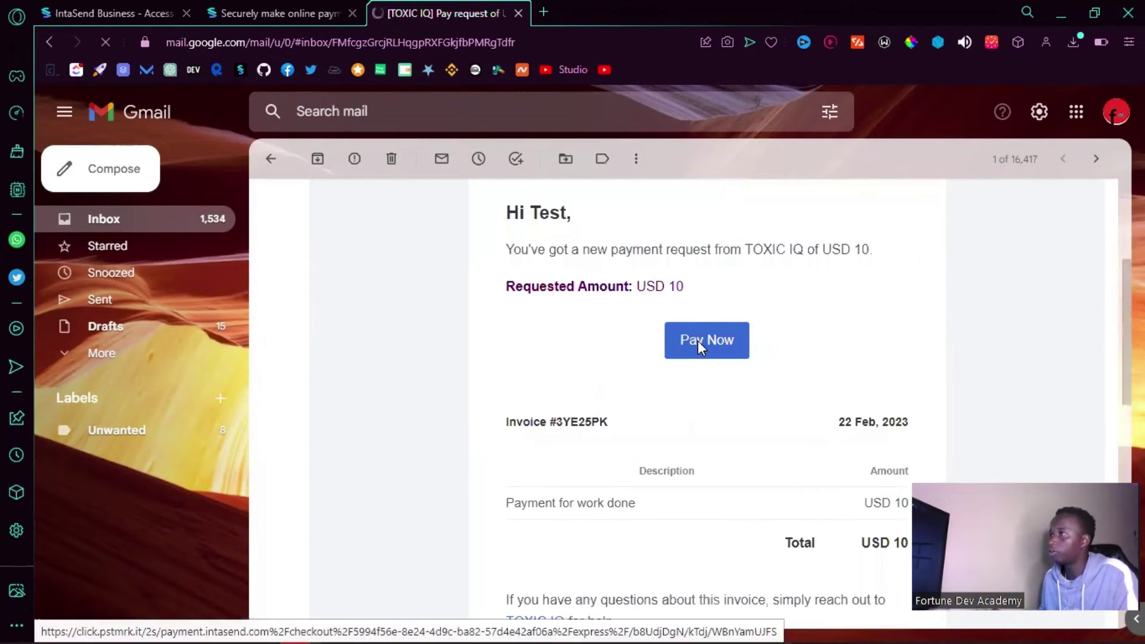
{"action": "left_click", "coordinate": [698, 344]}
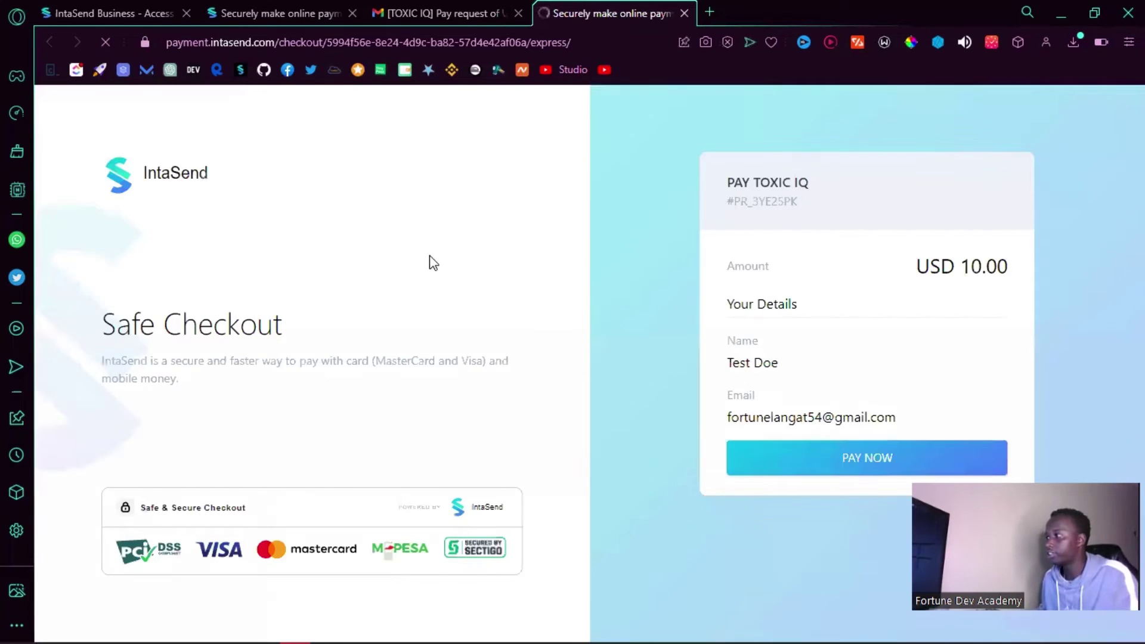
{"action": "left_click", "coordinate": [848, 474]}
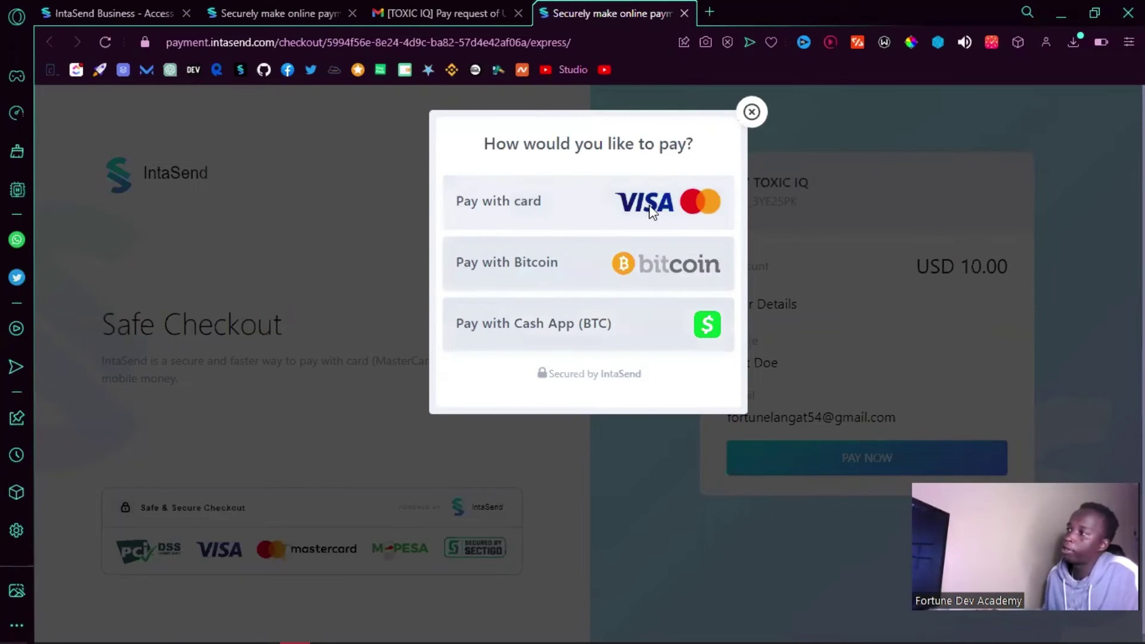
{"action": "left_click", "coordinate": [332, 127]}
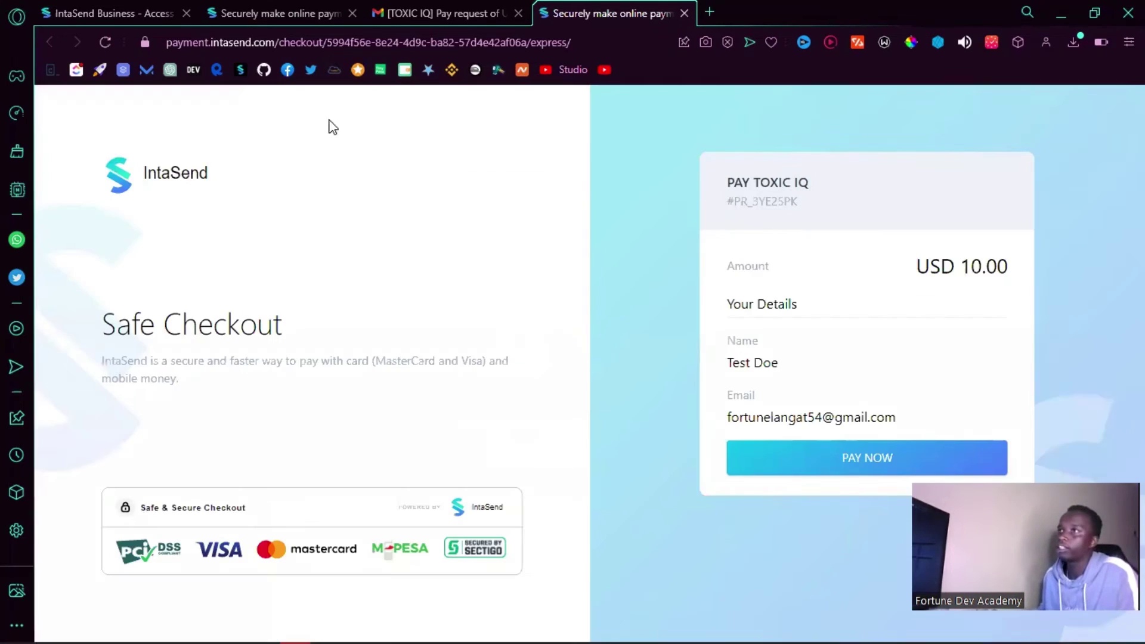
Check the Request Pay list showing the earlier request as Pending, then open a blank new payment request.
{"action": "left_click", "coordinate": [141, 6]}
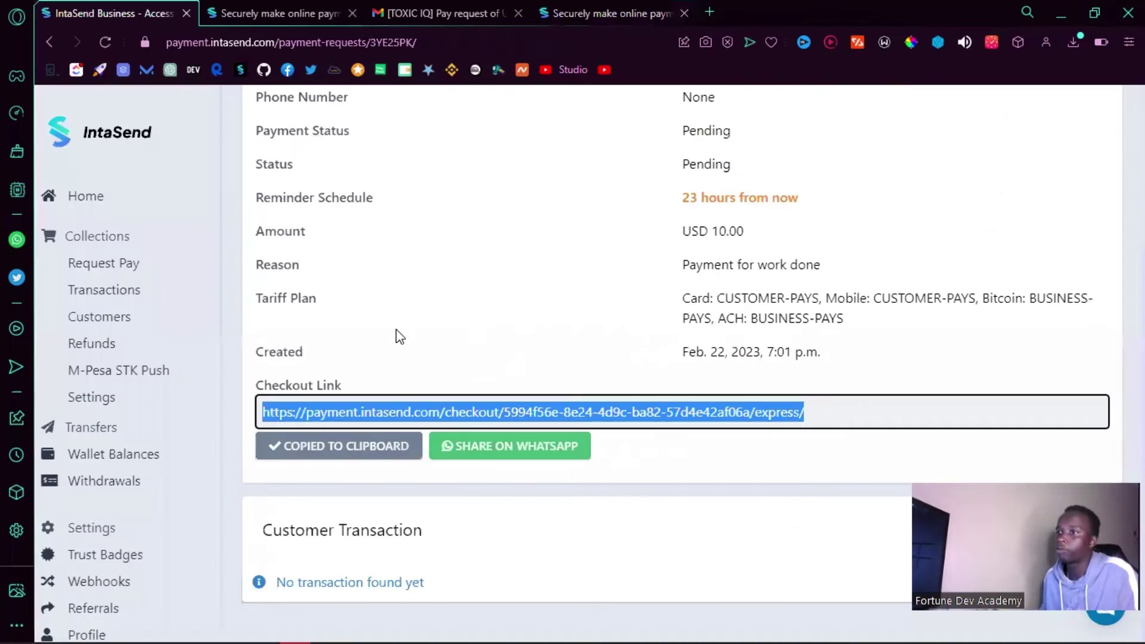
{"action": "scroll", "coordinate": [299, 351], "scroll_direction": "up", "scroll_amount": 4}
{"action": "left_click", "coordinate": [128, 263]}
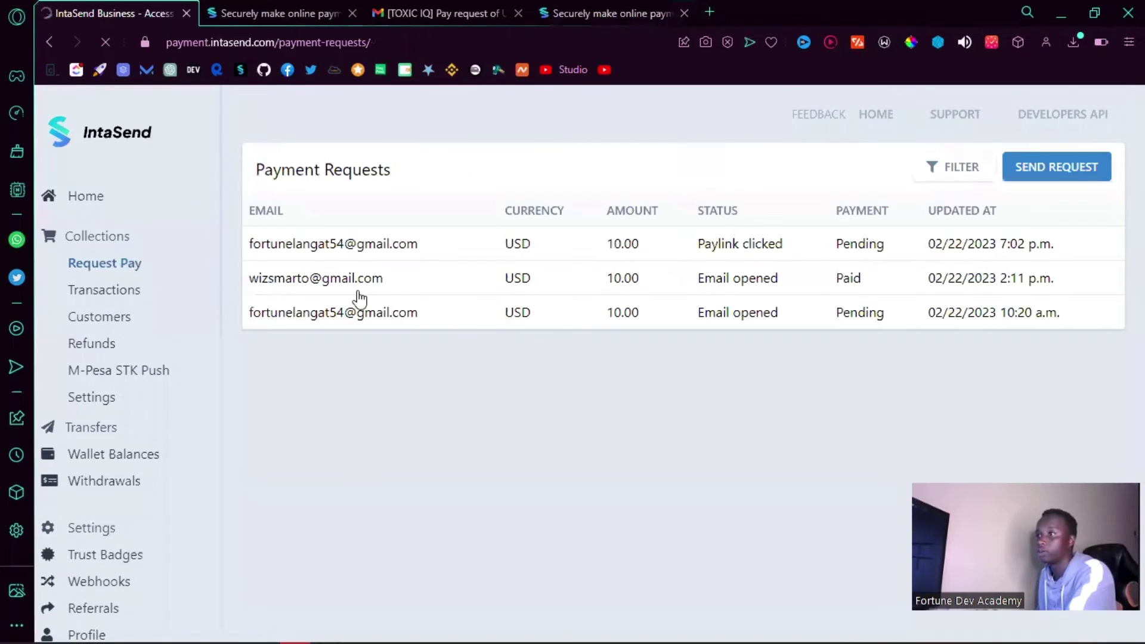
{"action": "left_click", "coordinate": [1036, 182]}
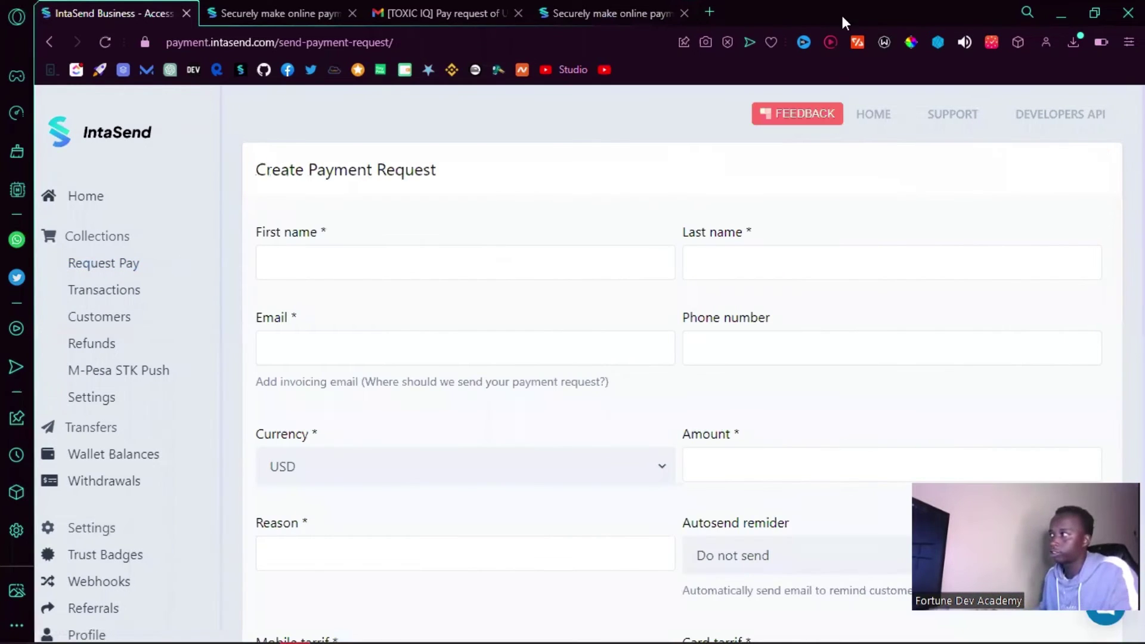
Autofill the saved customer's name, phone and email, and set the currency to KES.
{"action": "left_click", "coordinate": [453, 262]}
{"action": "left_click", "coordinate": [447, 311]}
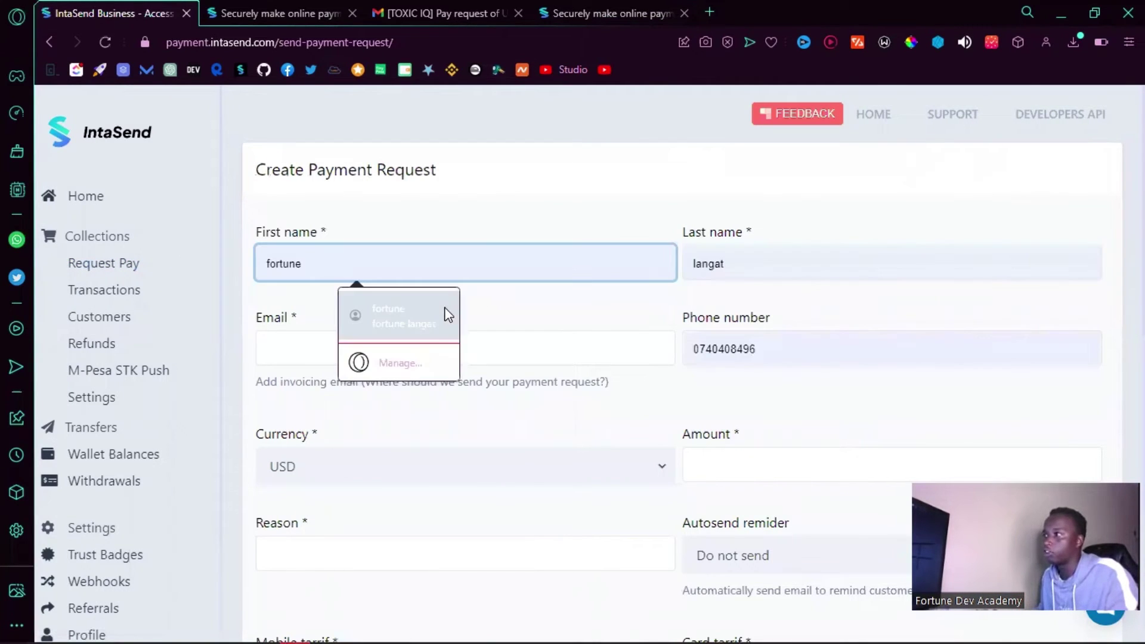
{"action": "left_click", "coordinate": [463, 339]}
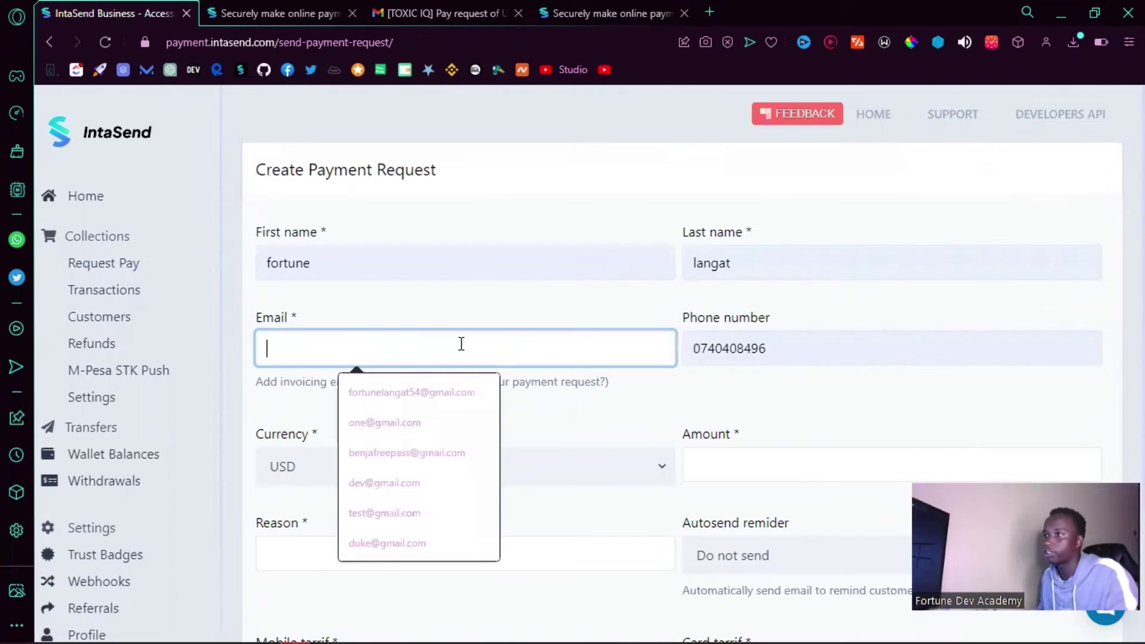
{"action": "left_click", "coordinate": [438, 392]}
{"action": "scroll", "coordinate": [447, 310], "scroll_direction": "down", "scroll_amount": 3}
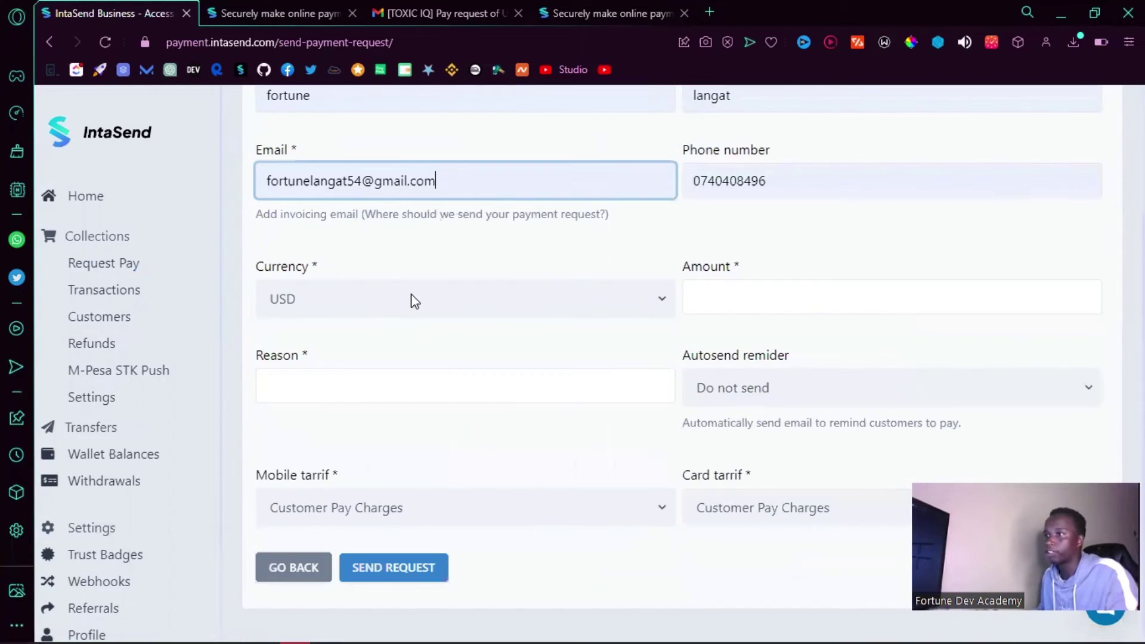
{"action": "left_click", "coordinate": [394, 307]}
{"action": "key", "text": "Up"}
{"action": "key", "text": "Return"}
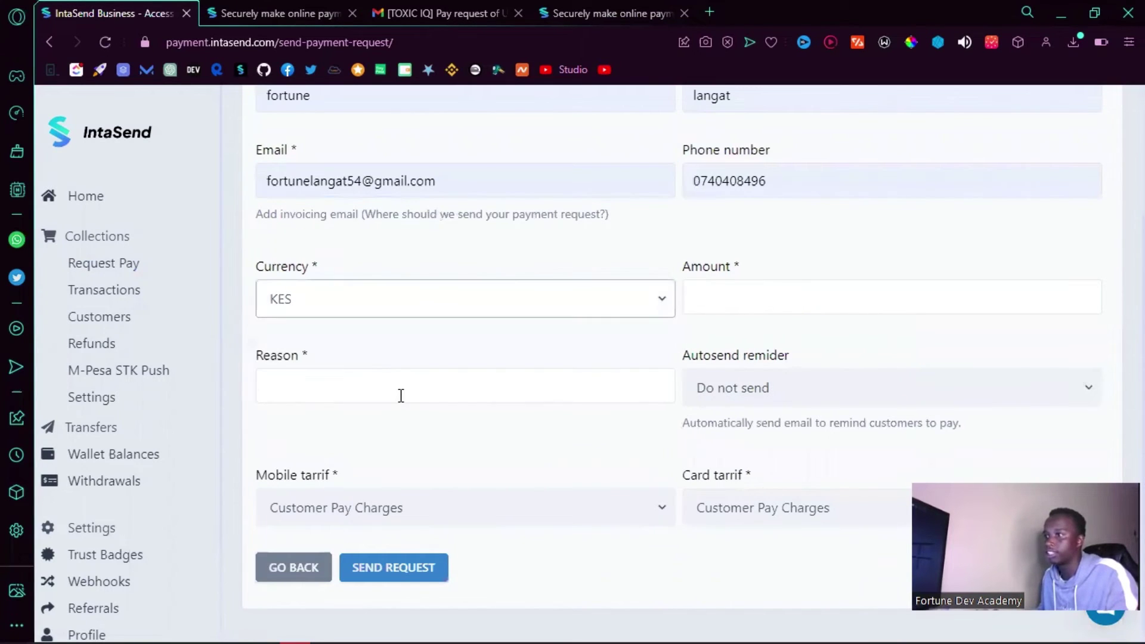
Enter reason 'Client', choose an after-two-days reminder, and submit, which fails for a missing amount.
{"action": "left_click", "coordinate": [400, 395]}
{"action": "type", "text": "Client"}
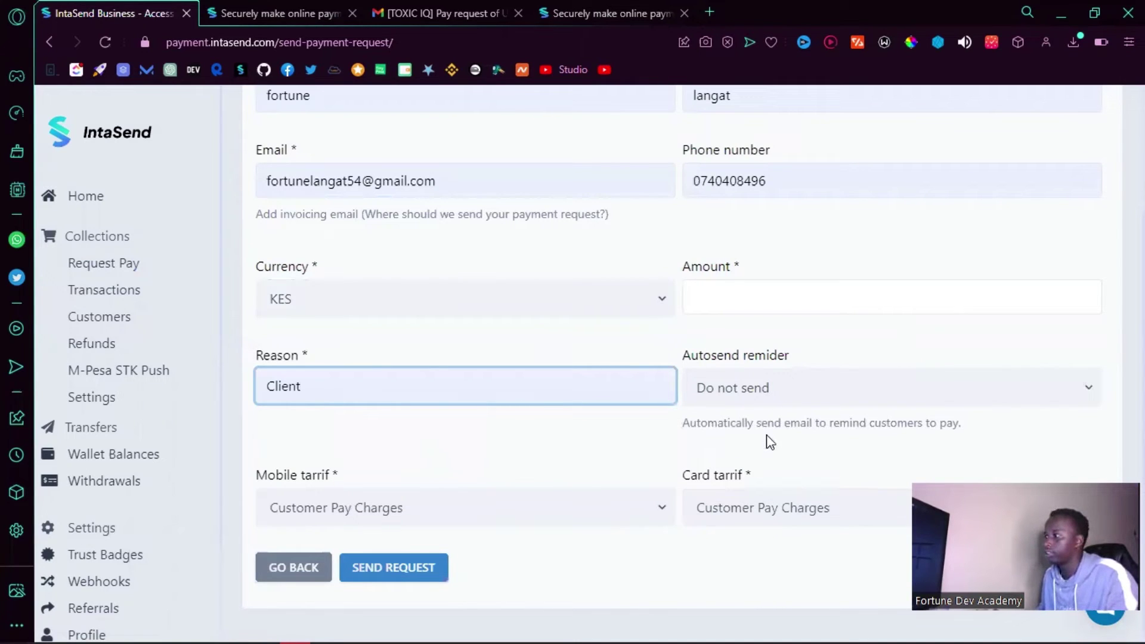
{"action": "key", "text": "Tab"}
{"action": "key", "text": "alt+Down"}
{"action": "key", "text": "Down"}
{"action": "key", "text": "Down"}
{"action": "key", "text": "Return"}
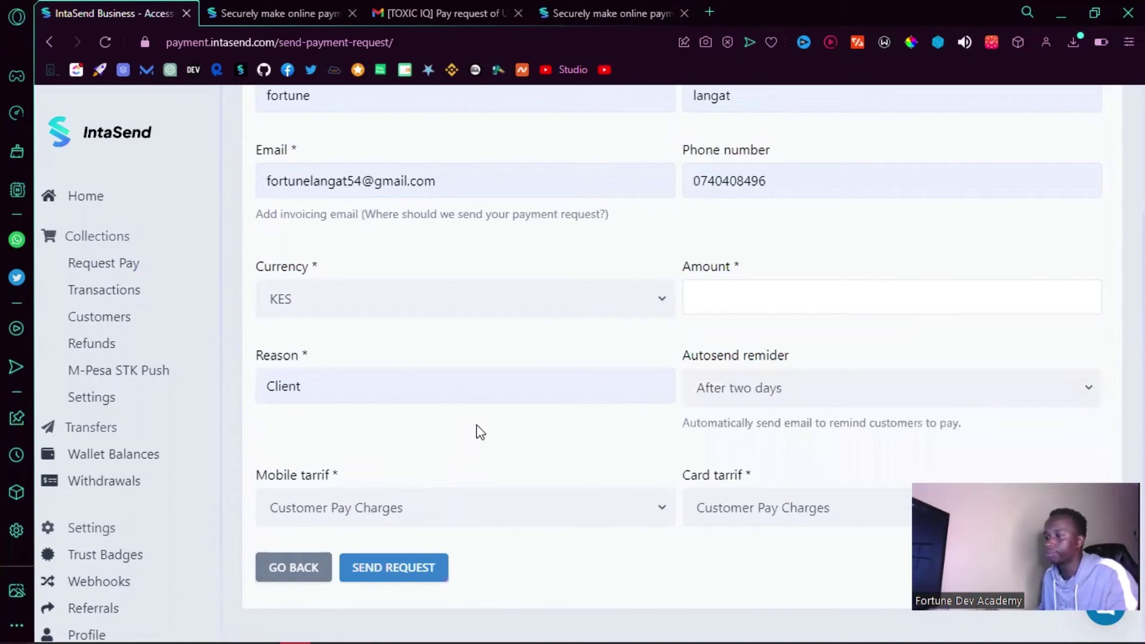
{"action": "scroll", "coordinate": [412, 550], "scroll_direction": "down", "scroll_amount": 1}
{"action": "left_click", "coordinate": [412, 560]}
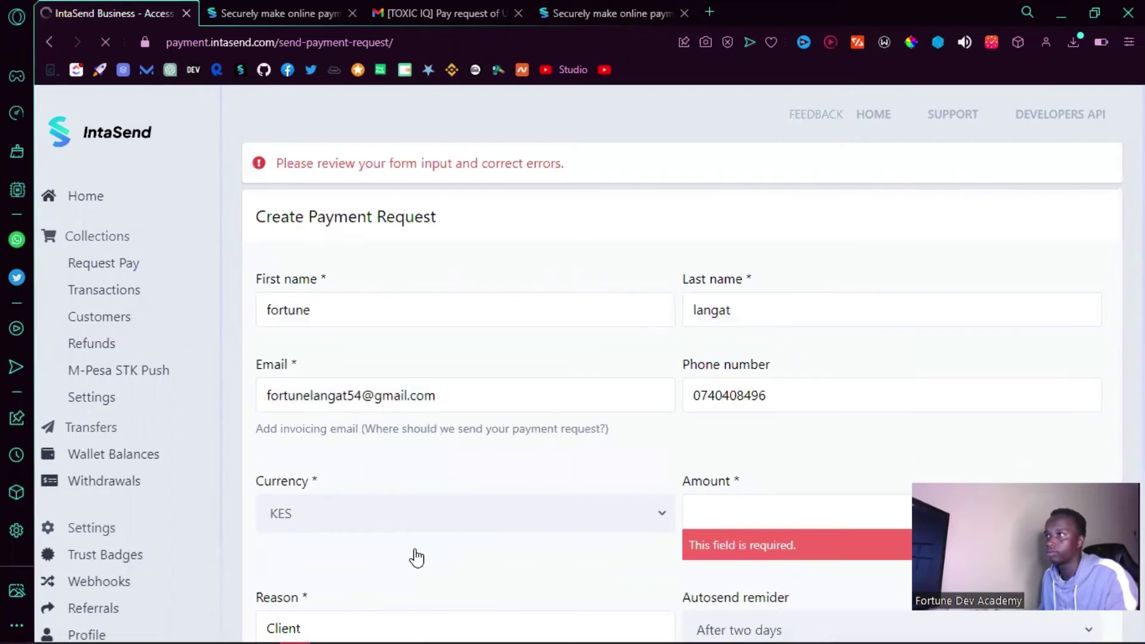
Enter an amount of 100 and resubmit, creating a pending KES 100.00 request with a checkout link.
{"action": "scroll", "coordinate": [716, 350], "scroll_direction": "down", "scroll_amount": 4}
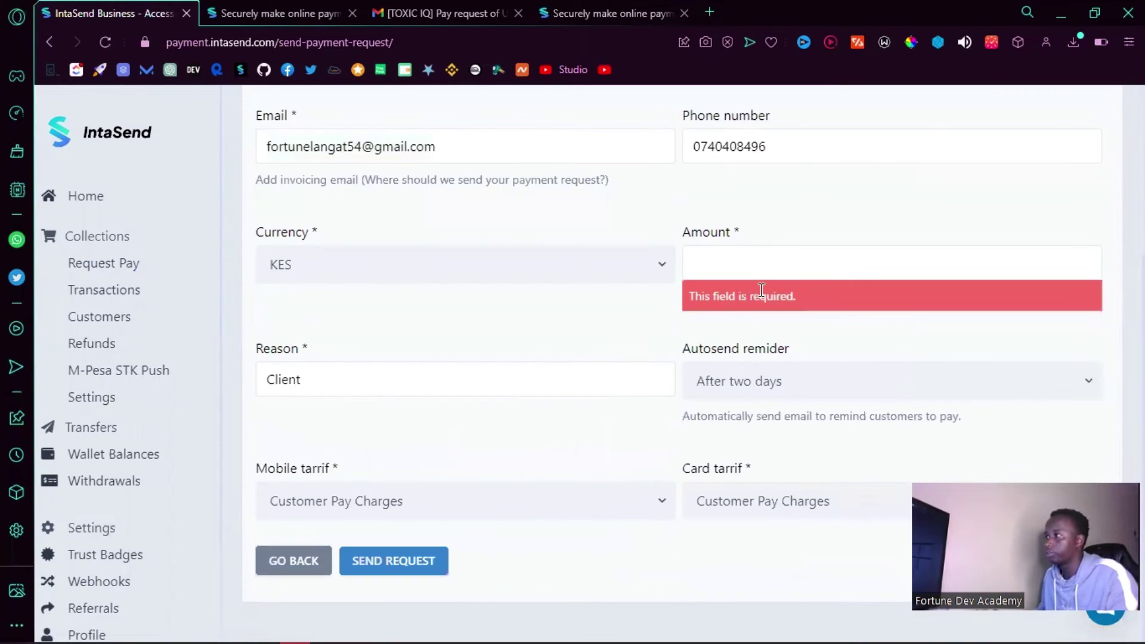
{"action": "left_click", "coordinate": [761, 255]}
{"action": "type", "text": "10"}
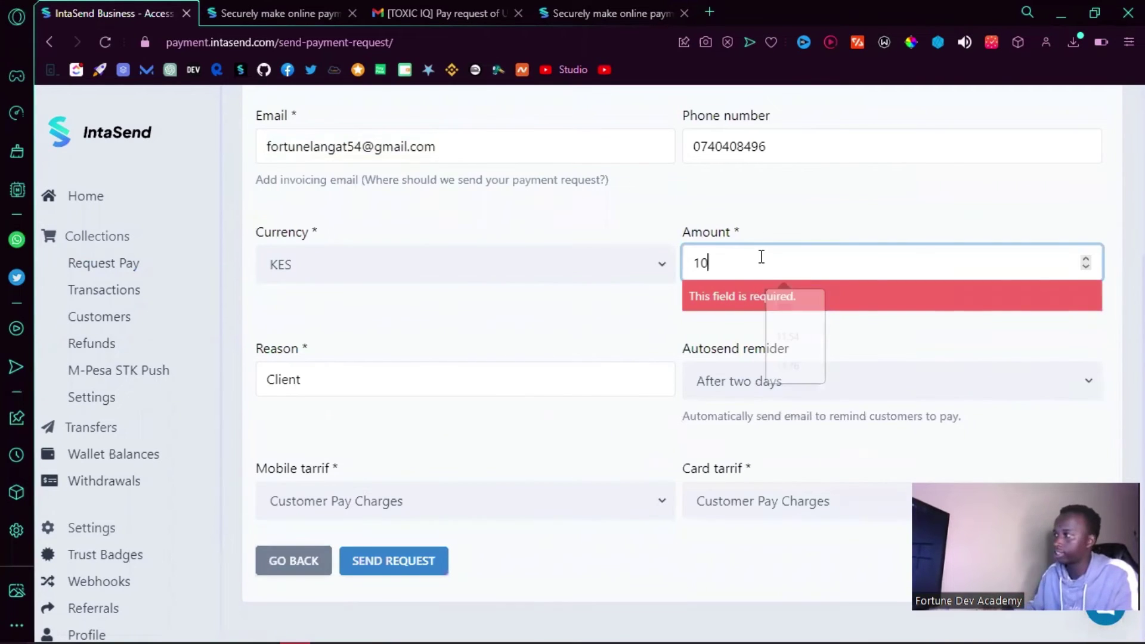
{"action": "type", "text": "0"}
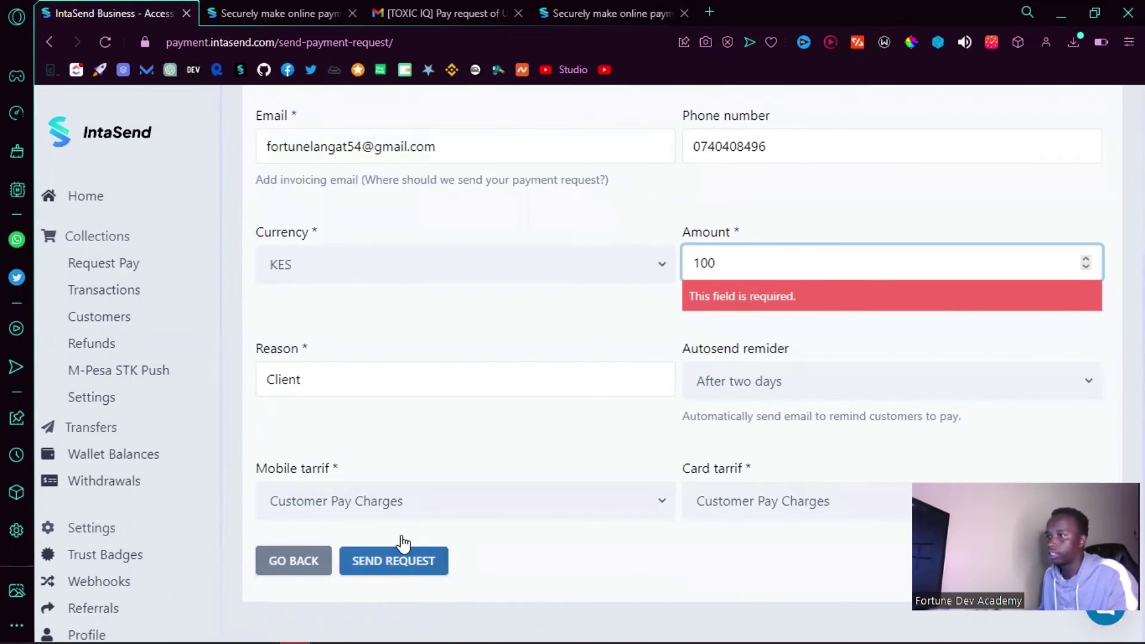
{"action": "left_click", "coordinate": [393, 561]}
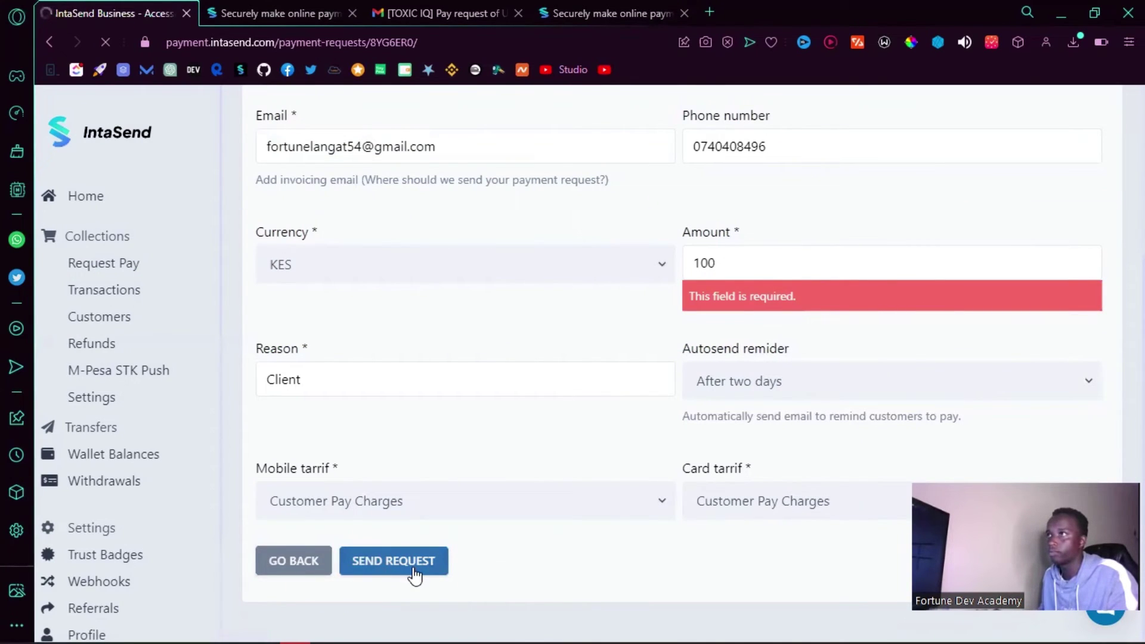
{"action": "scroll", "coordinate": [593, 332], "scroll_direction": "down", "scroll_amount": 4}
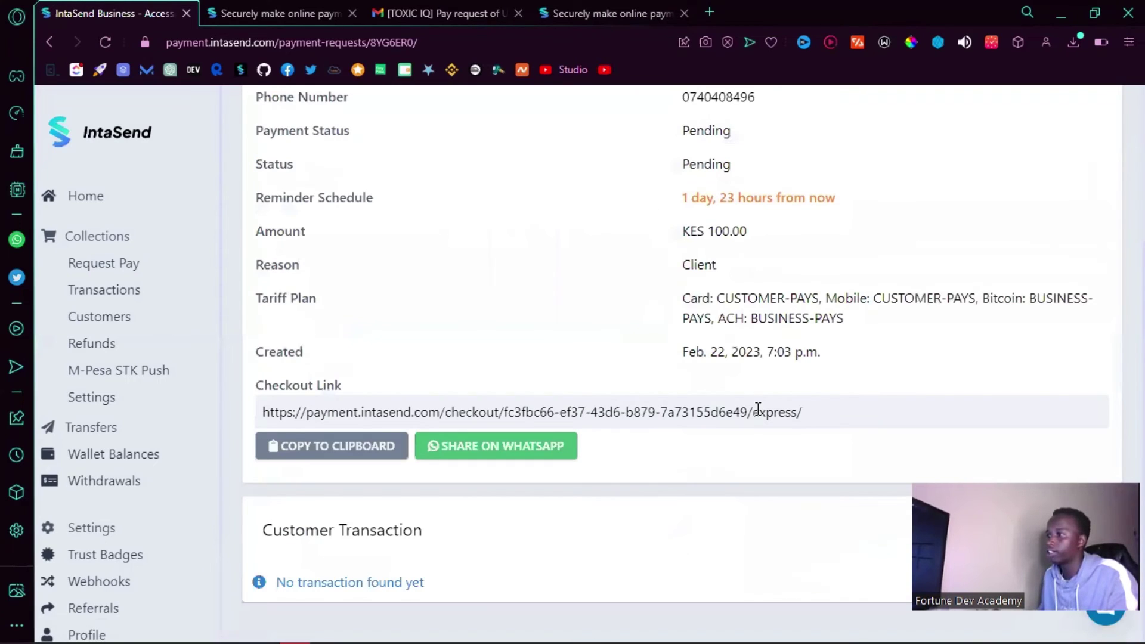
Refresh the Gmail inbox and open the '[TOXIC IQ] Pay request of KES 100' email.
{"action": "left_click", "coordinate": [477, 3]}
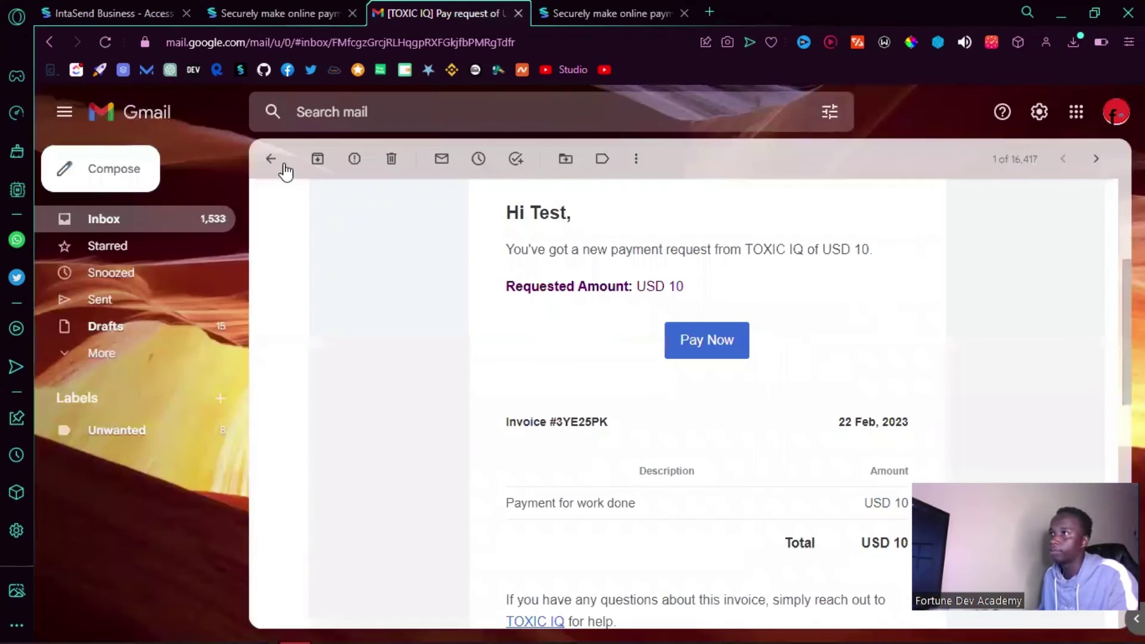
{"action": "key", "text": "alt+Left"}
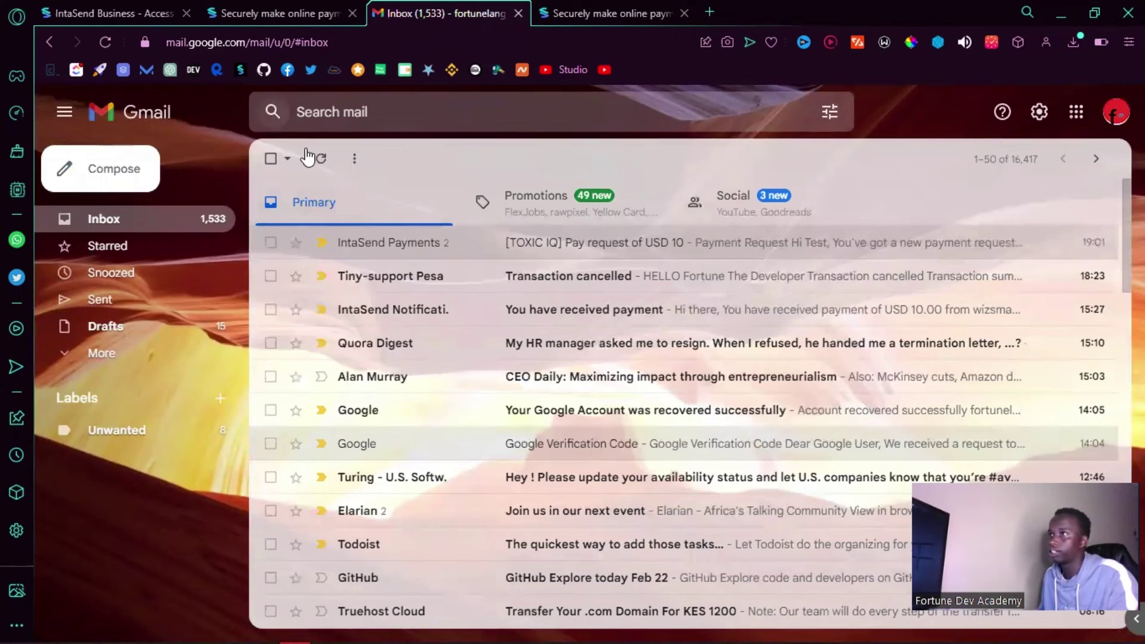
{"action": "left_click", "coordinate": [322, 160]}
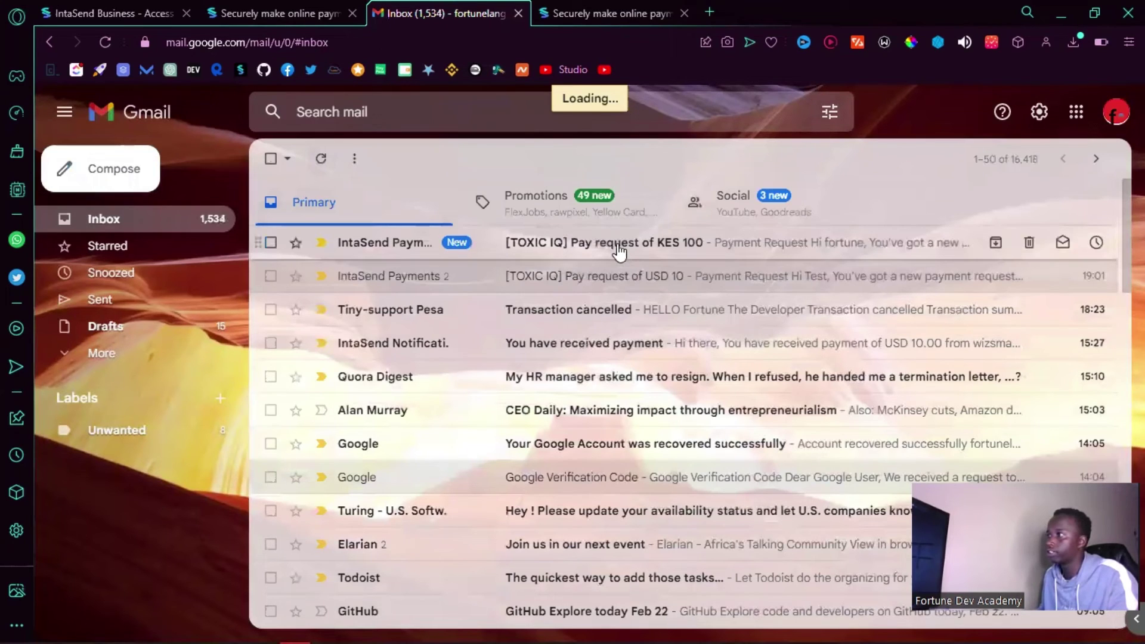
{"action": "left_click", "coordinate": [619, 250]}
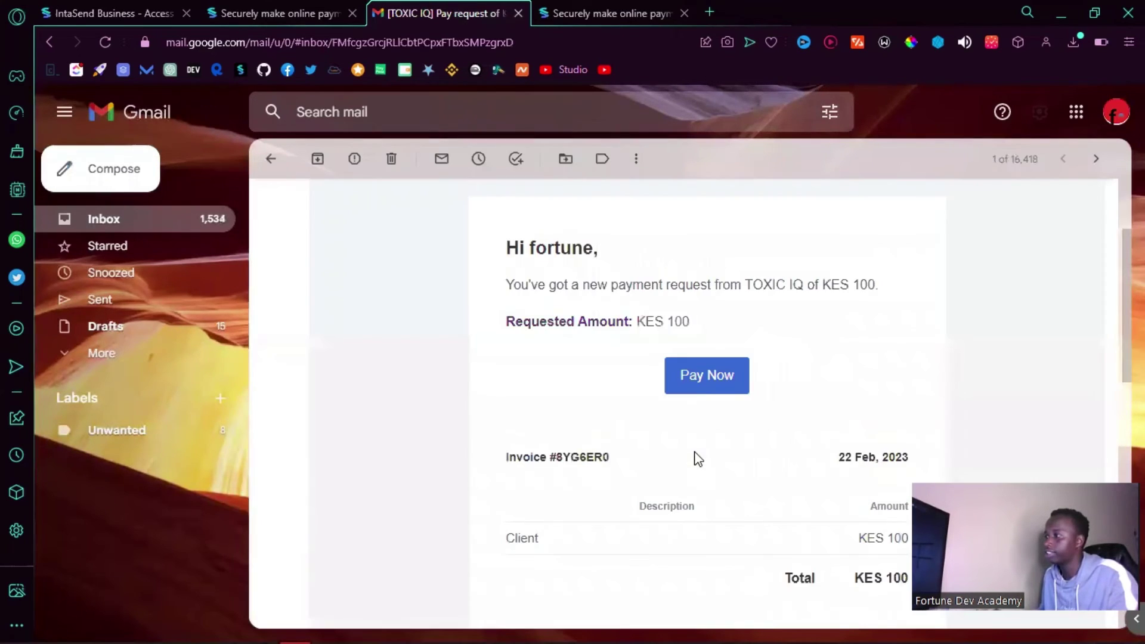
Follow the email's Pay Now link to the IntaSend checkout page for KES 100.00.
{"action": "scroll", "coordinate": [705, 394], "scroll_direction": "down", "scroll_amount": 2}
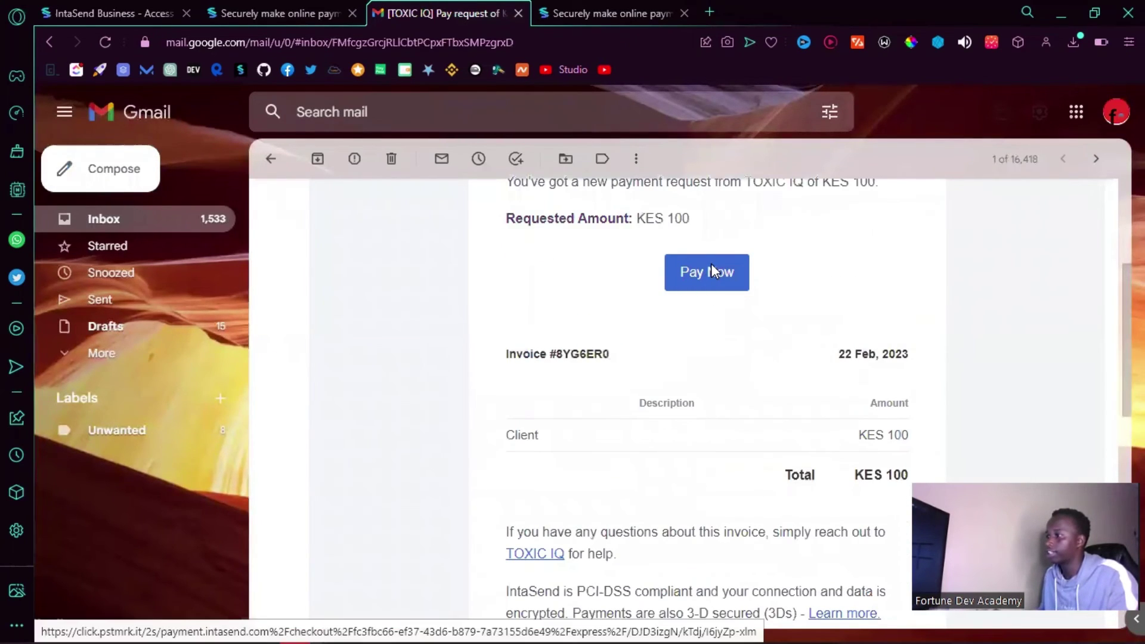
{"action": "left_click", "coordinate": [710, 271]}
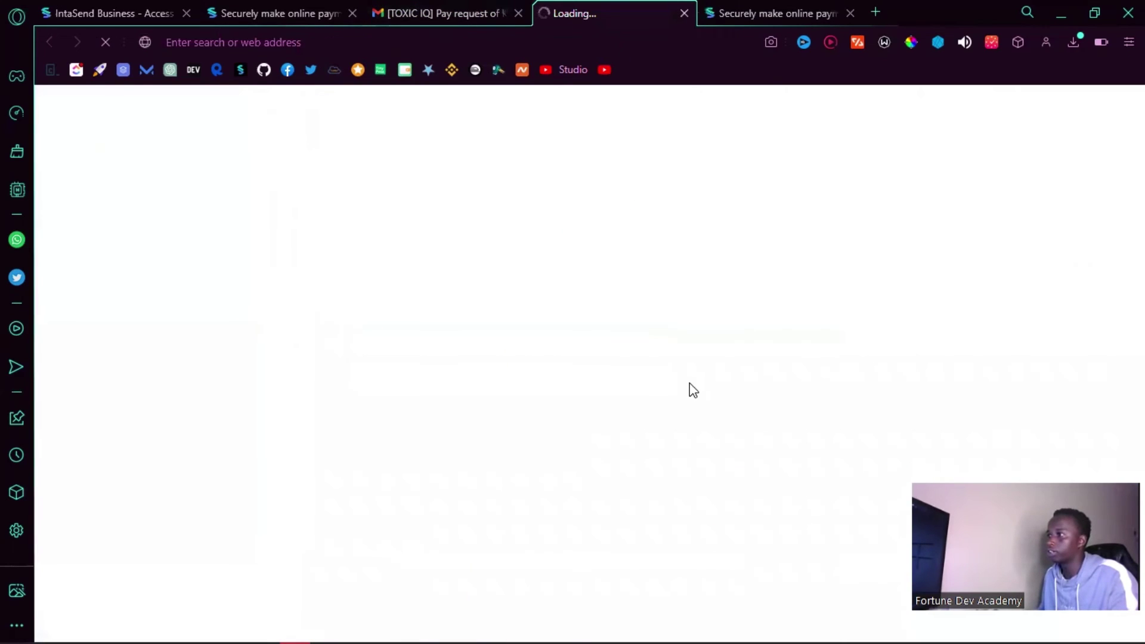
{"action": "key", "text": "ctrl+shift+Tab"}
{"action": "scroll", "coordinate": [656, 298], "scroll_direction": "down", "scroll_amount": 2}
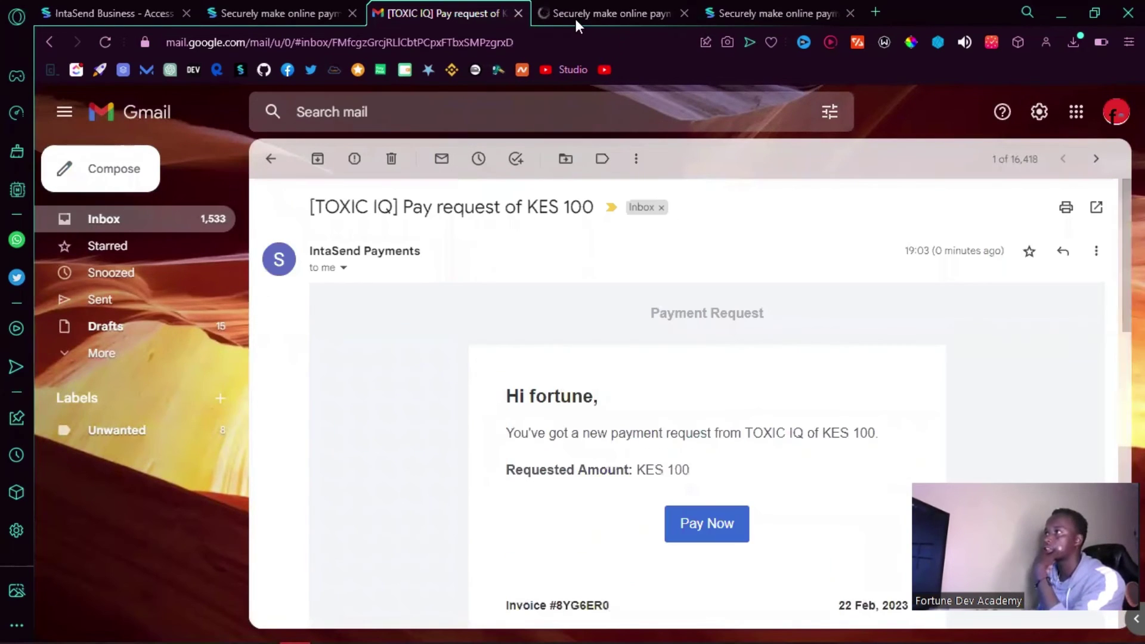
{"action": "scroll", "coordinate": [583, 345], "scroll_direction": "up", "scroll_amount": 5}
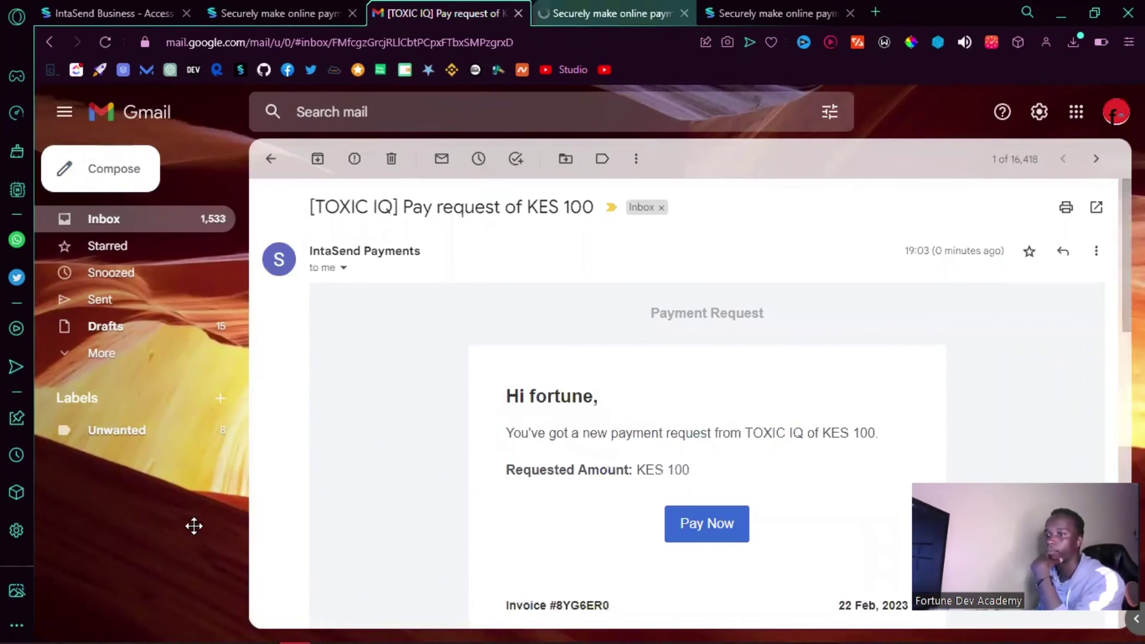
{"action": "key", "text": "ctrl+Tab"}
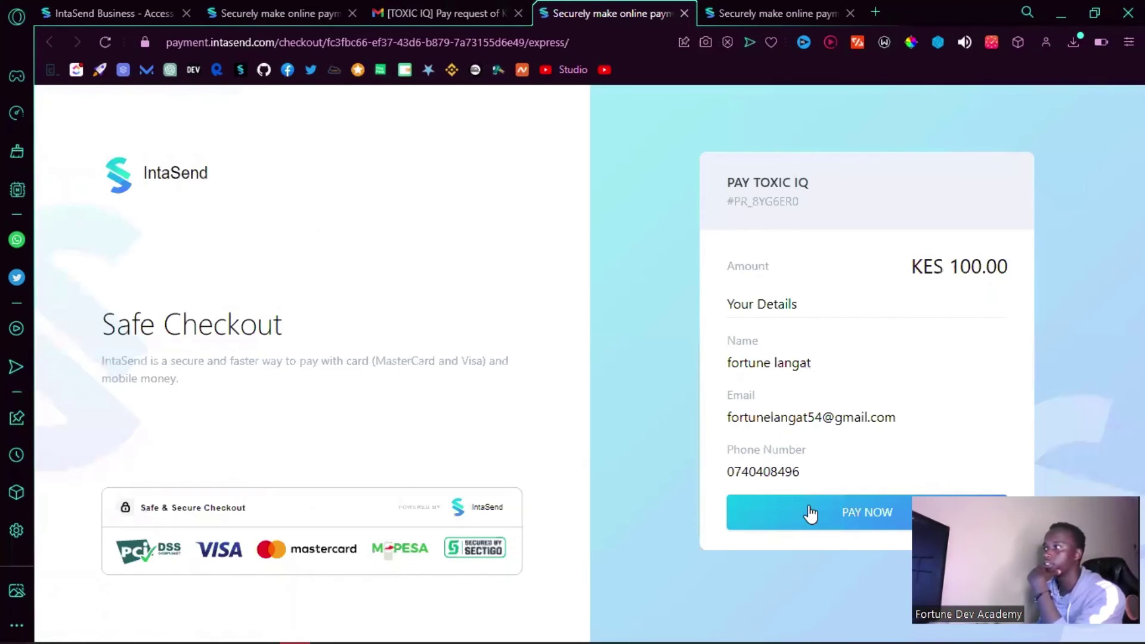
Start paying the KES 100.00 TOXIC IQ checkout to bring up the payment method options.
{"action": "left_click", "coordinate": [810, 514]}
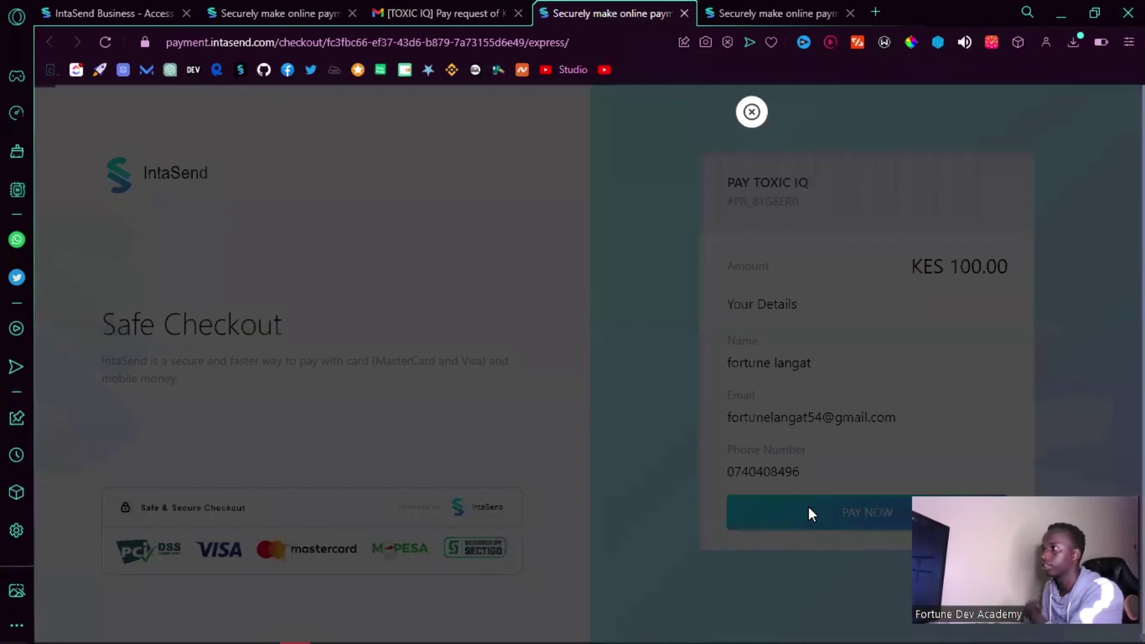